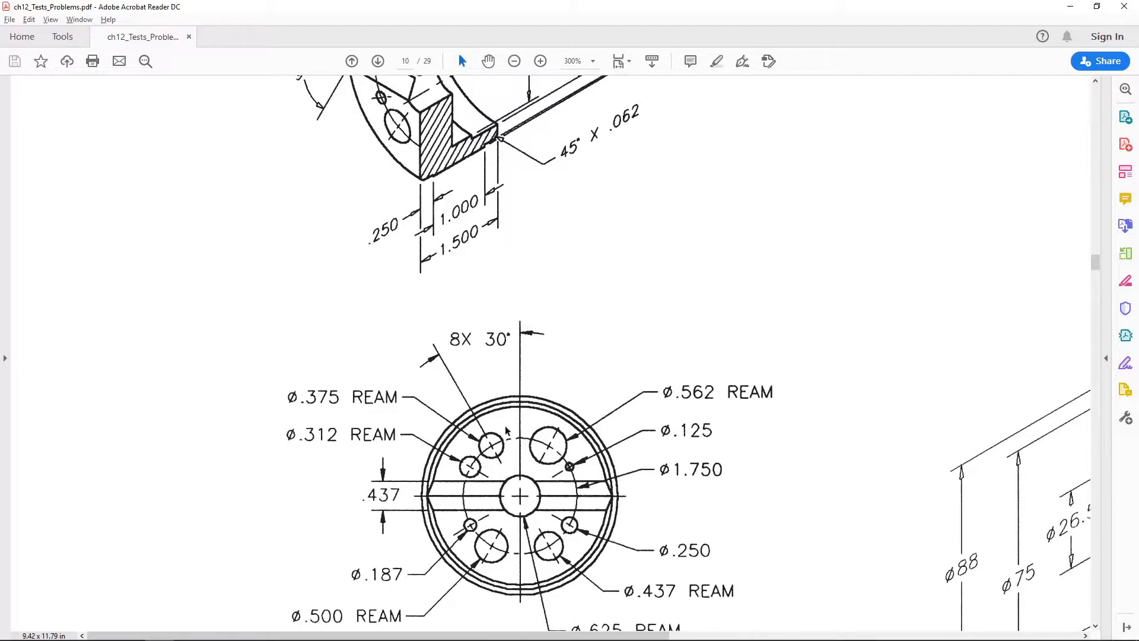
Examine the dimensions in the isometric section and the front view of the knurled part in the problem PDF
{"action": "scroll", "coordinate": [548, 484], "scroll_direction": "down", "scroll_amount": 5}
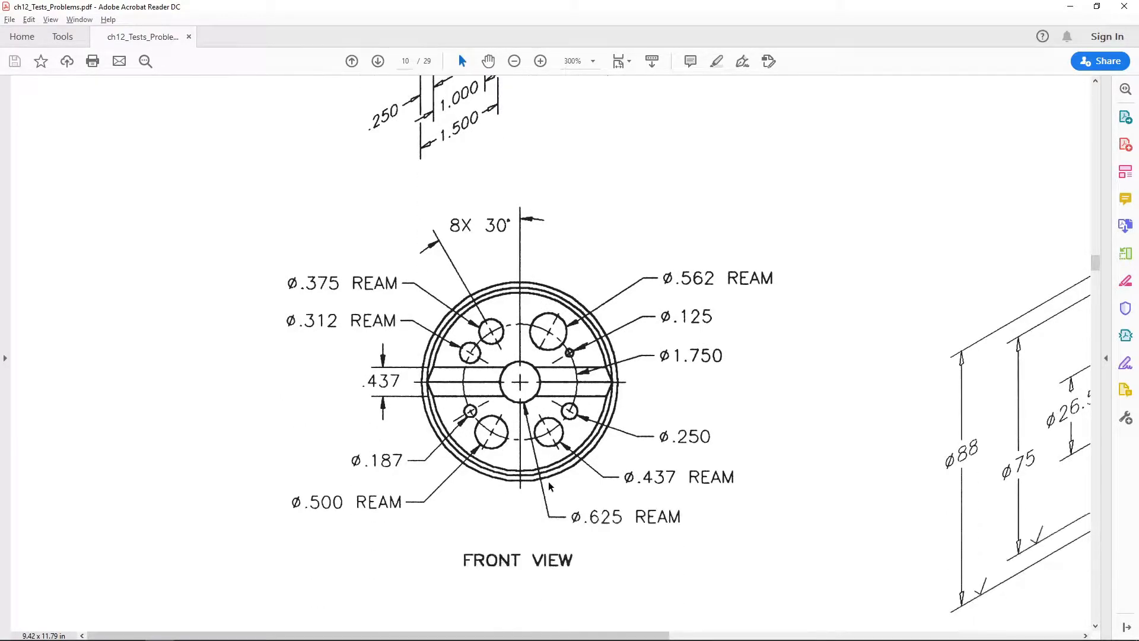
{"action": "scroll", "coordinate": [548, 481], "scroll_direction": "up", "scroll_amount": 7}
{"action": "scroll", "coordinate": [548, 484], "scroll_direction": "up", "scroll_amount": 10}
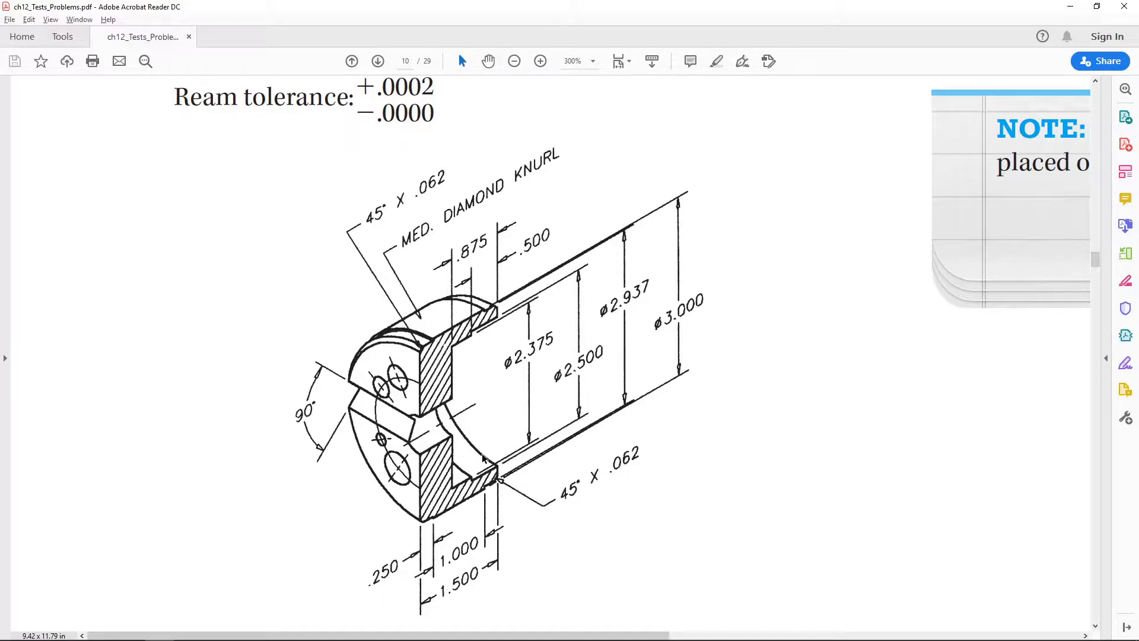
{"action": "scroll", "coordinate": [509, 430], "scroll_direction": "down", "scroll_amount": 6}
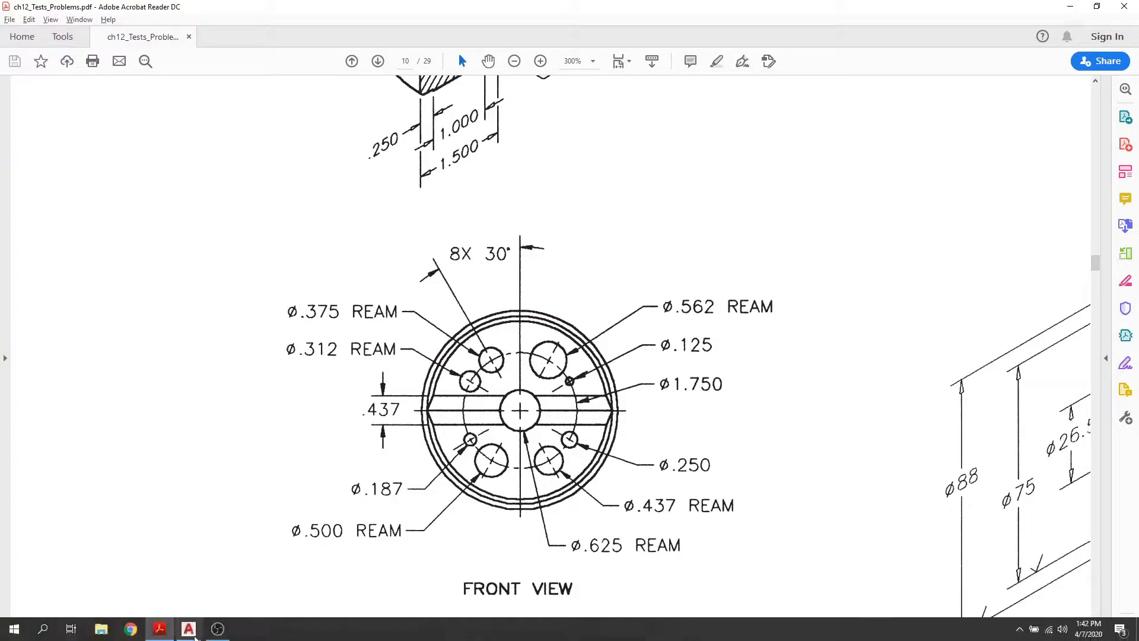
Switch to AutoCAD and display the 3D model in the Conceptual visual style
{"action": "left_click", "coordinate": [188, 630]}
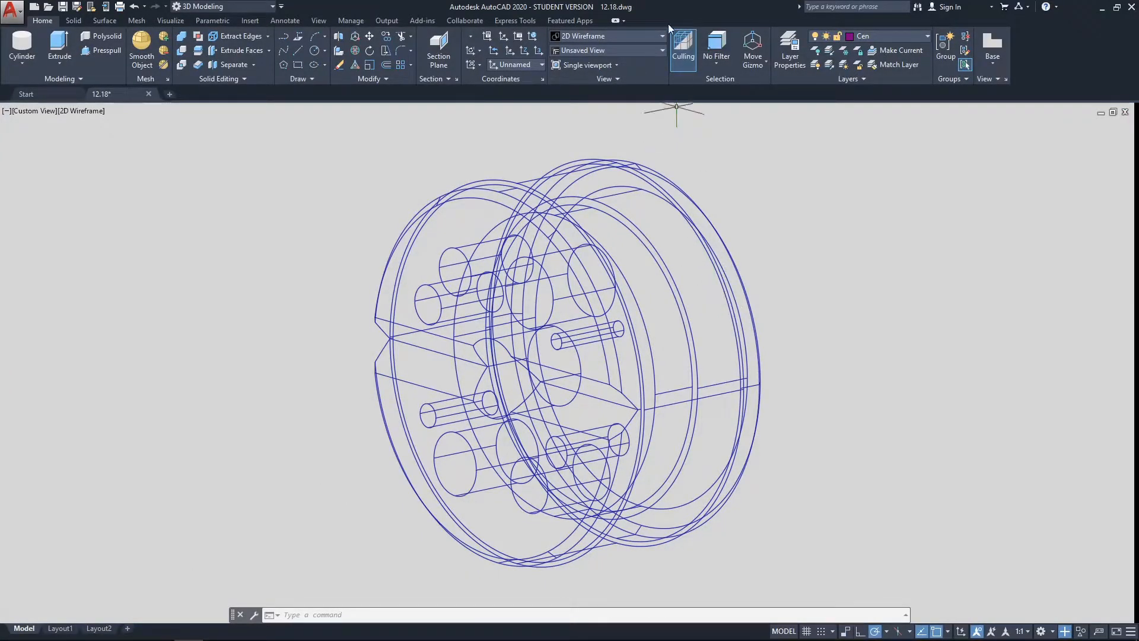
{"action": "left_click", "coordinate": [641, 35]}
{"action": "left_click", "coordinate": [629, 59]}
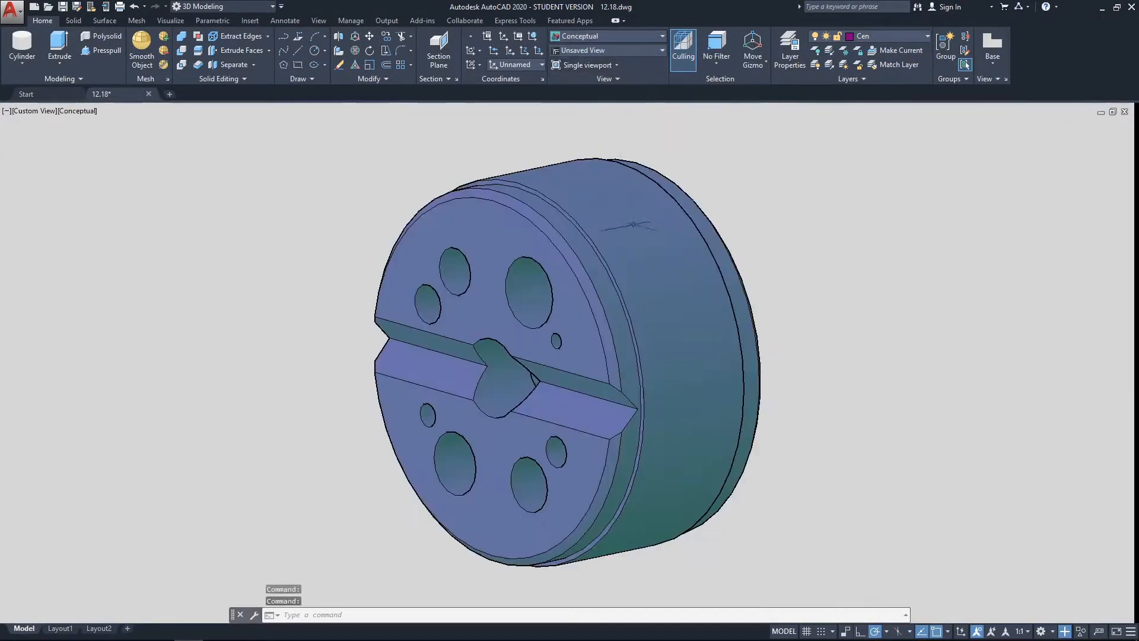
{"action": "middle_click_drag", "start_coordinate": [662, 318], "coordinate": [546, 393], "text": "shift"}
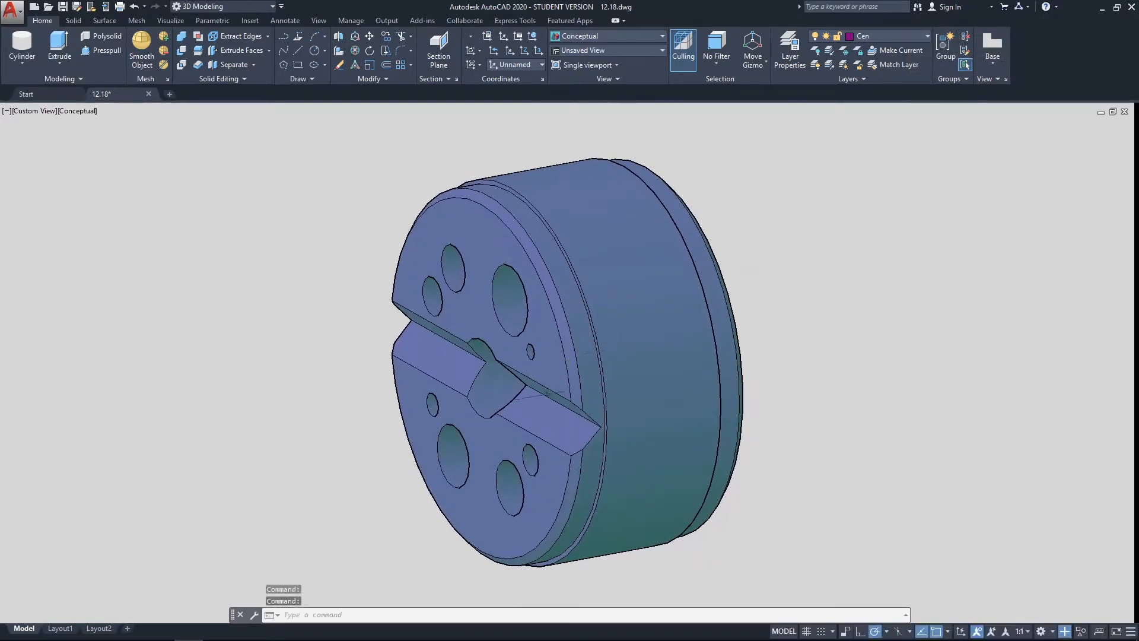
{"action": "left_click", "coordinate": [60, 628]}
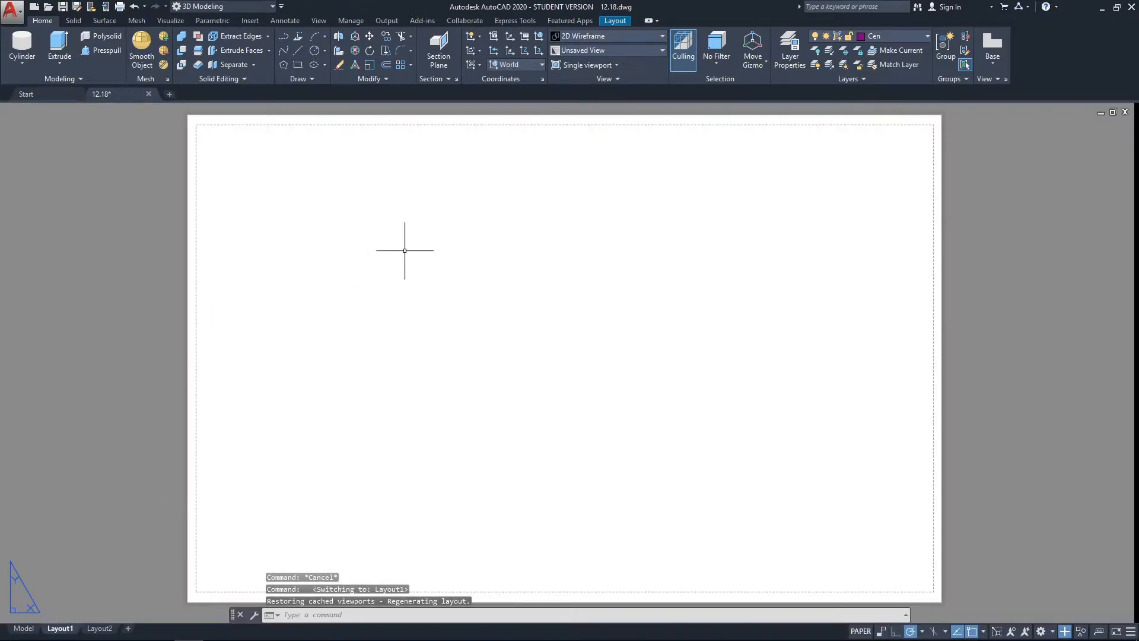
{"action": "left_click", "coordinate": [995, 53]}
{"action": "left_click", "coordinate": [1002, 88]}
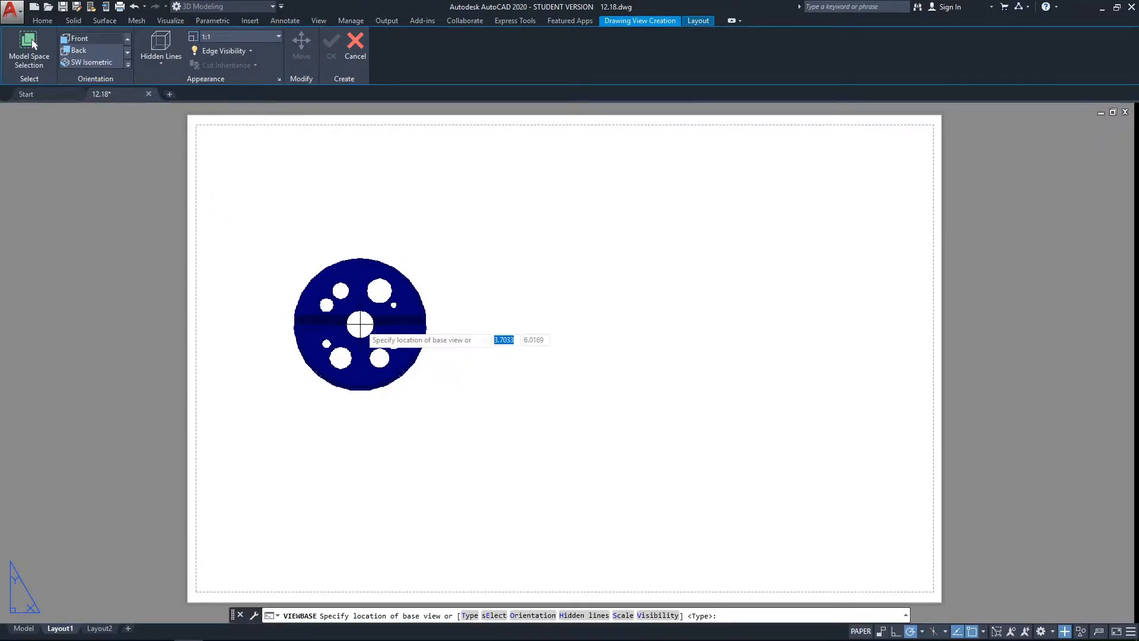
{"action": "key", "text": "Escape"}
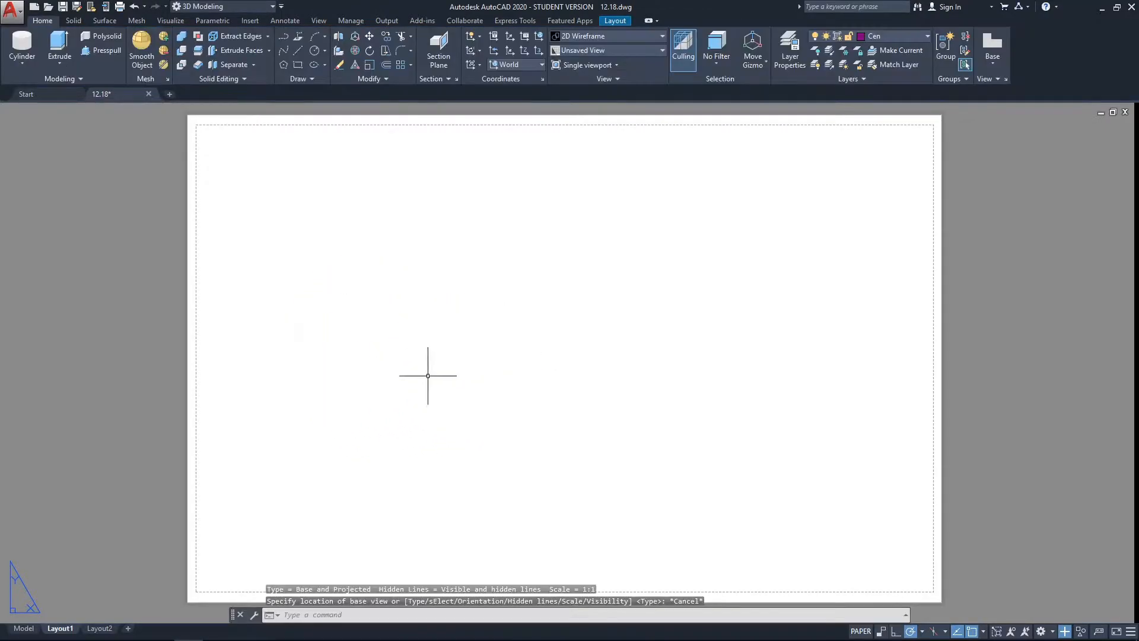
Open Layout2 and delete its existing viewport to empty the sheet
{"action": "left_click", "coordinate": [100, 628]}
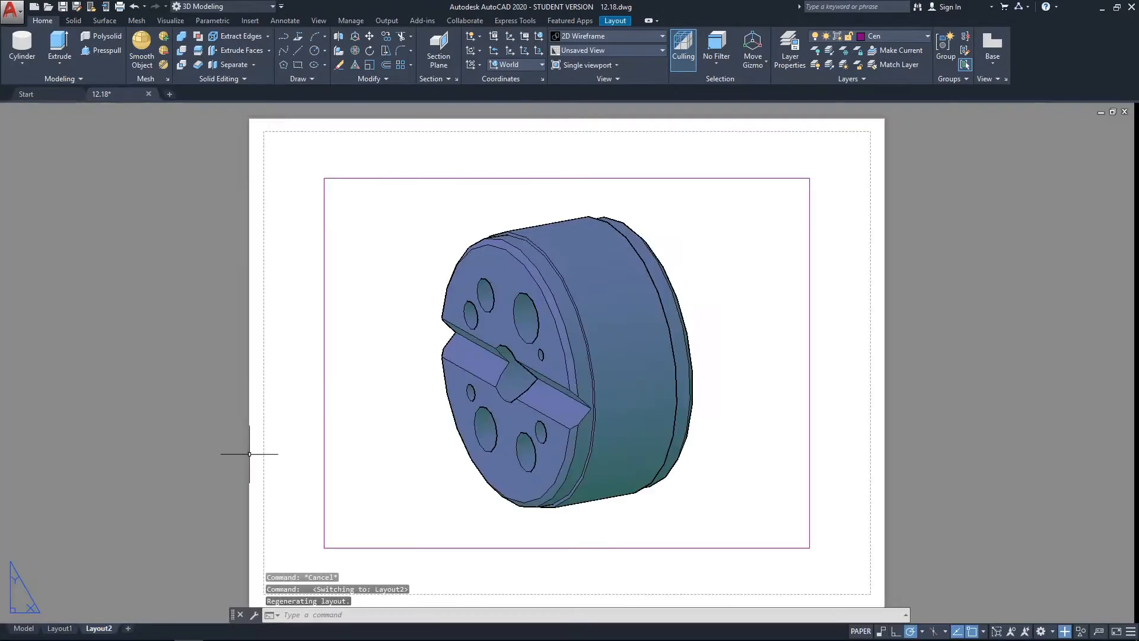
{"action": "left_click", "coordinate": [486, 177]}
{"action": "key", "text": "Delete"}
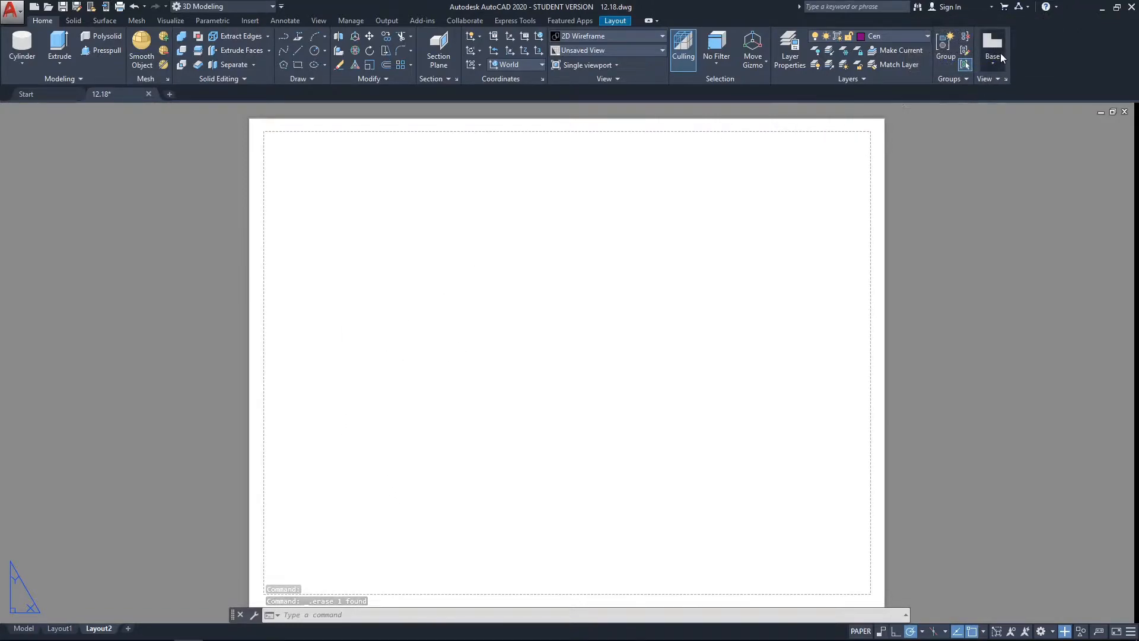
Place a 1:1 base view of the model from model space on the left half of the sheet, showing the face with the holes
{"action": "left_click", "coordinate": [1000, 56]}
{"action": "left_click", "coordinate": [1003, 86]}
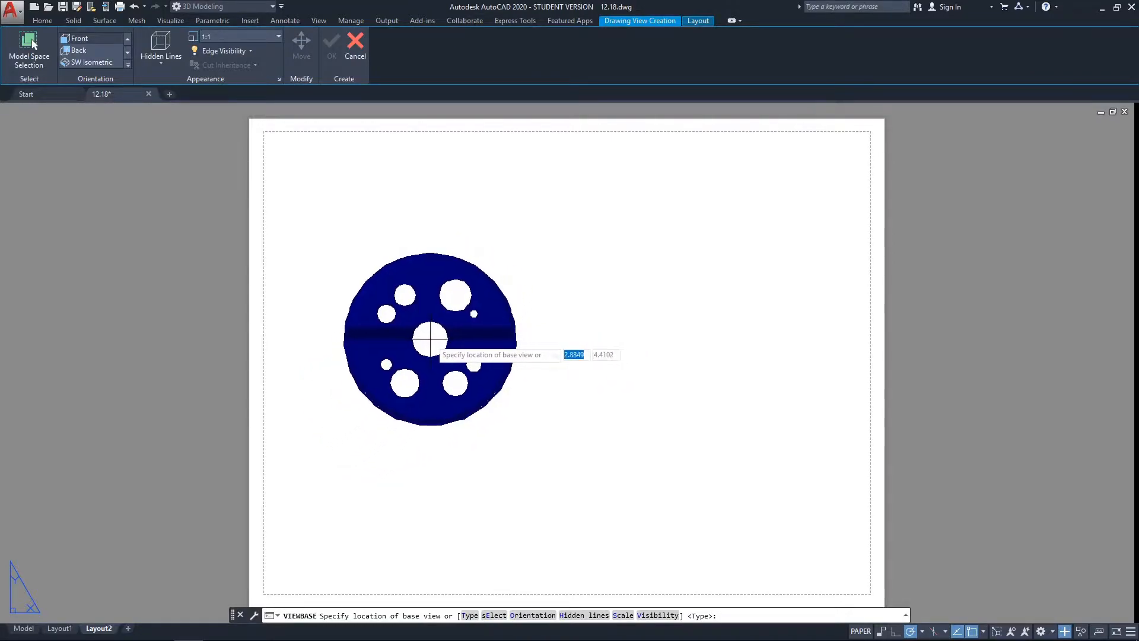
{"action": "left_click", "coordinate": [430, 338]}
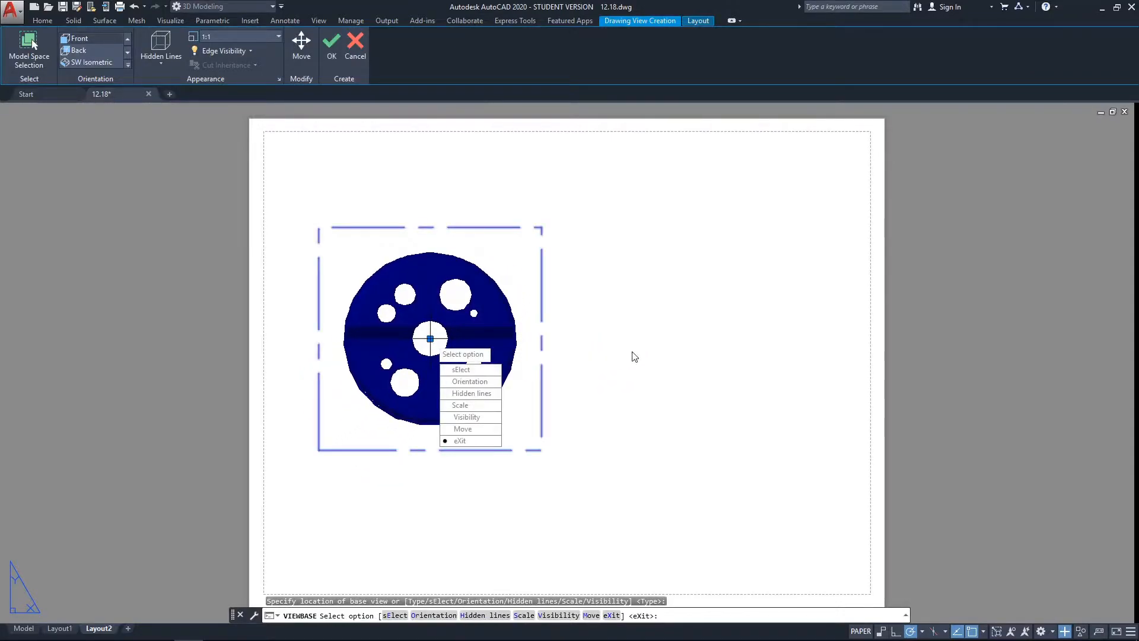
{"action": "key", "text": "Return"}
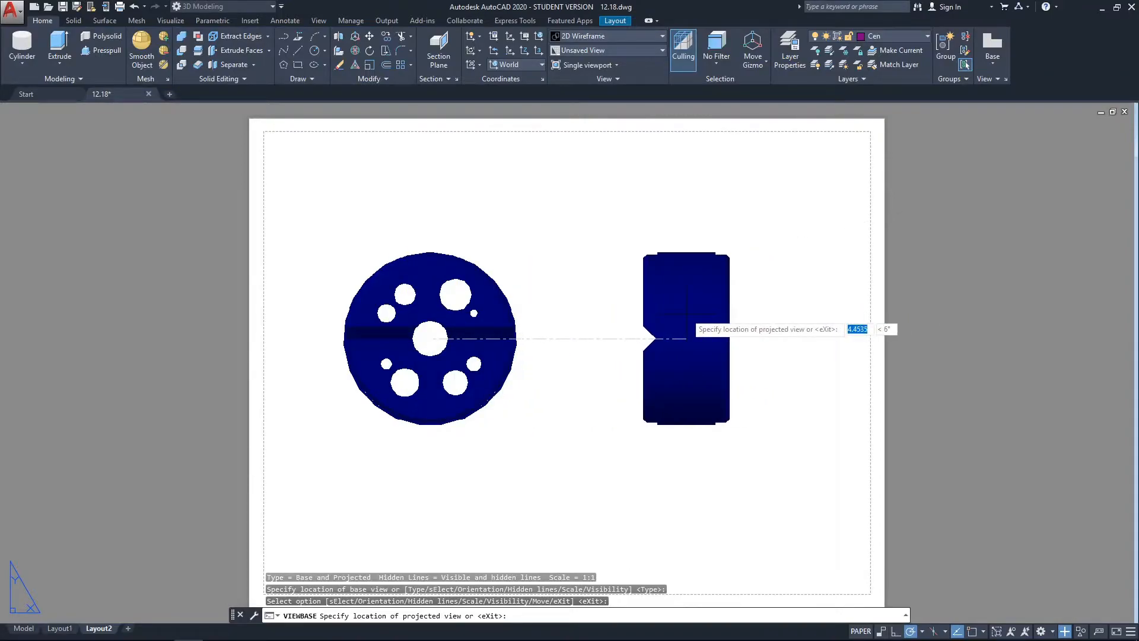
Place a projected side view to the right of the base view and erase it again
{"action": "left_click", "coordinate": [687, 315]}
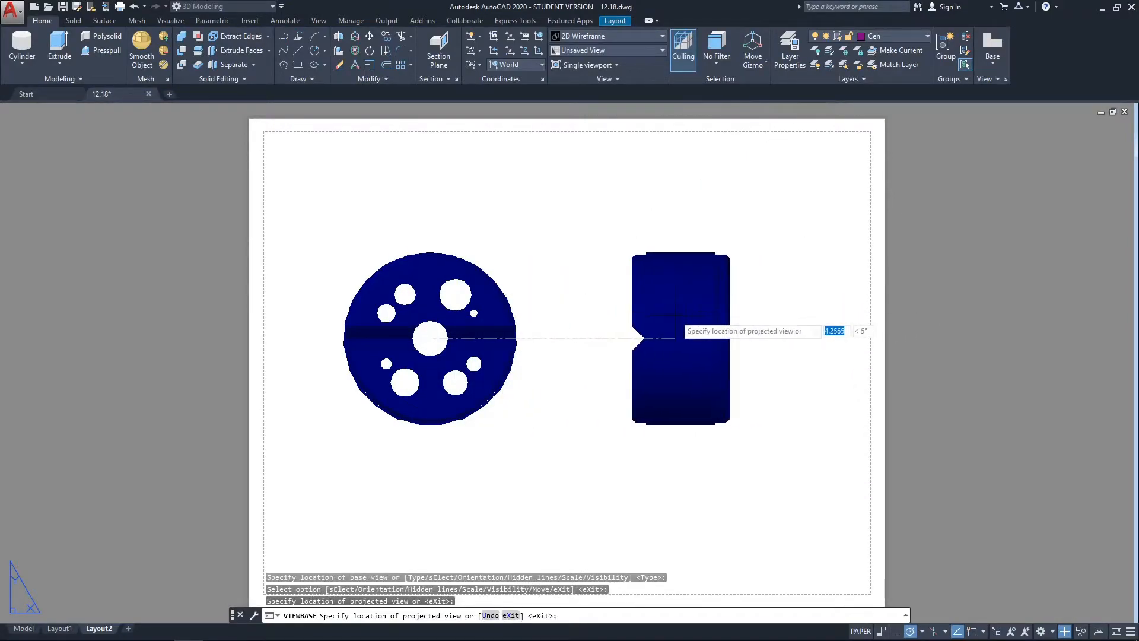
{"action": "key", "text": "Return"}
{"action": "left_click", "coordinate": [656, 292]}
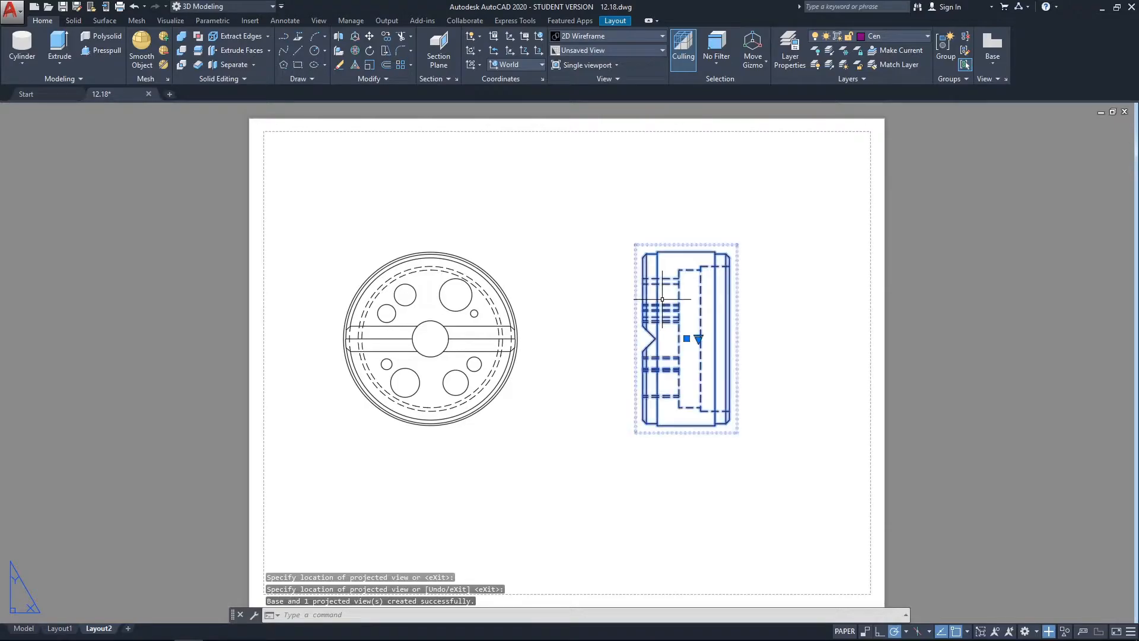
{"action": "key", "text": "Delete"}
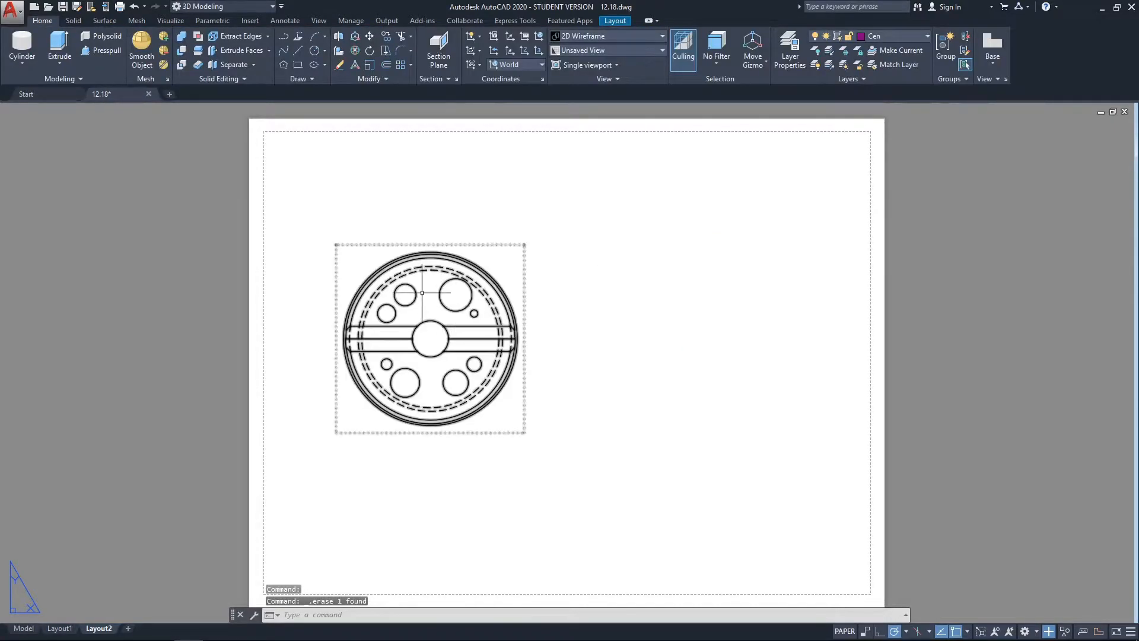
Create a half section view, cutting from the base view's top edge to its center and out past its right edge, placed to its right
{"action": "left_click", "coordinate": [429, 388]}
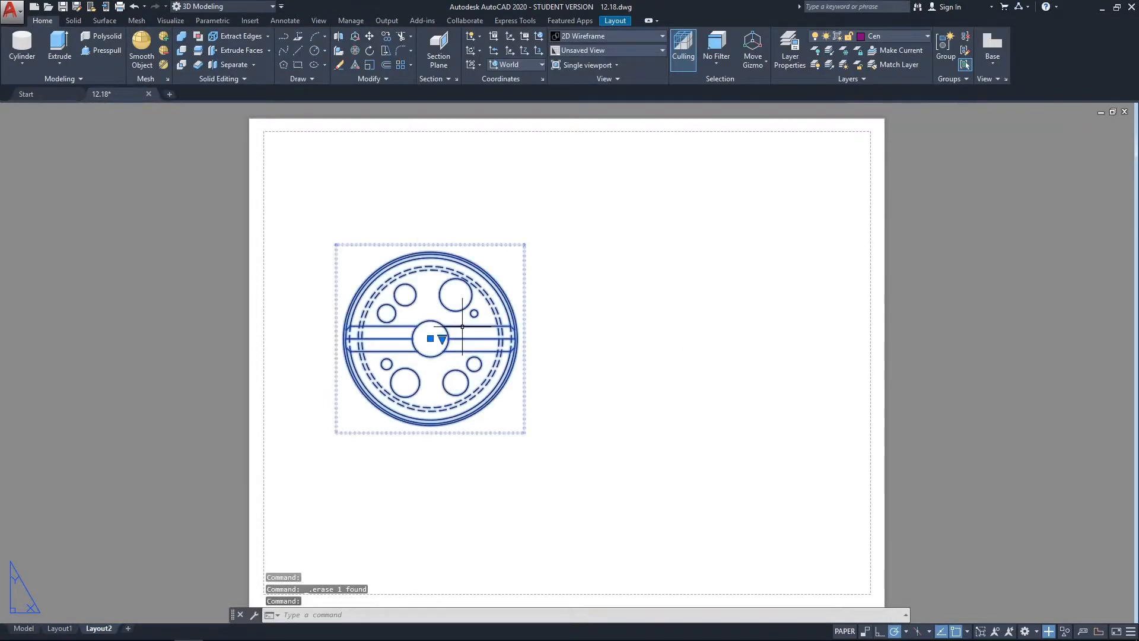
{"action": "left_click", "coordinate": [53, 57]}
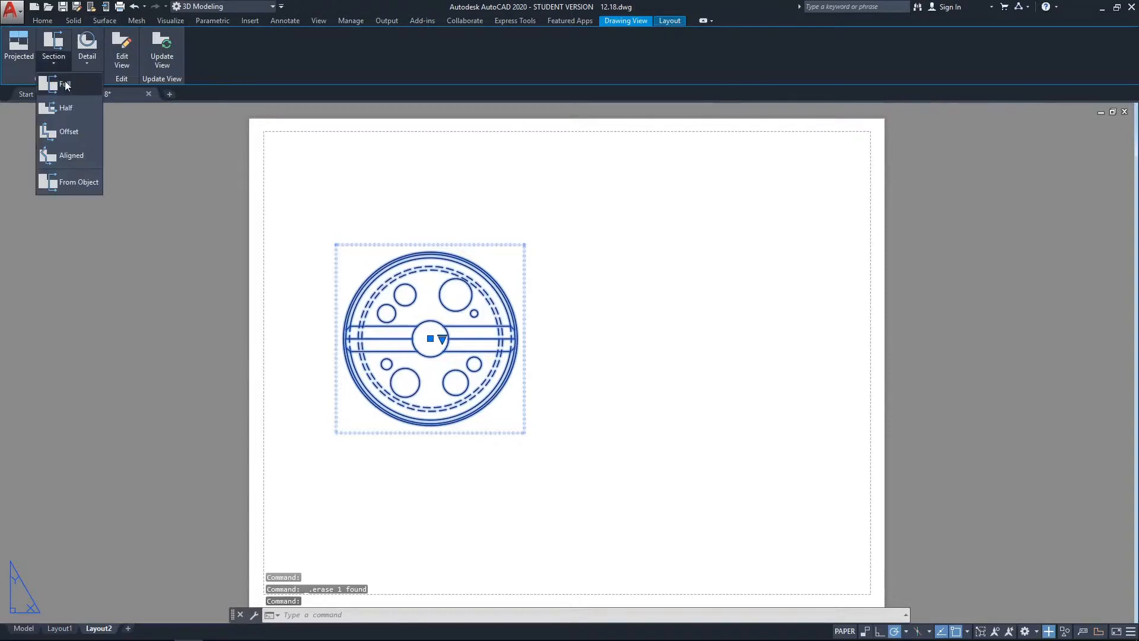
{"action": "left_click", "coordinate": [63, 108]}
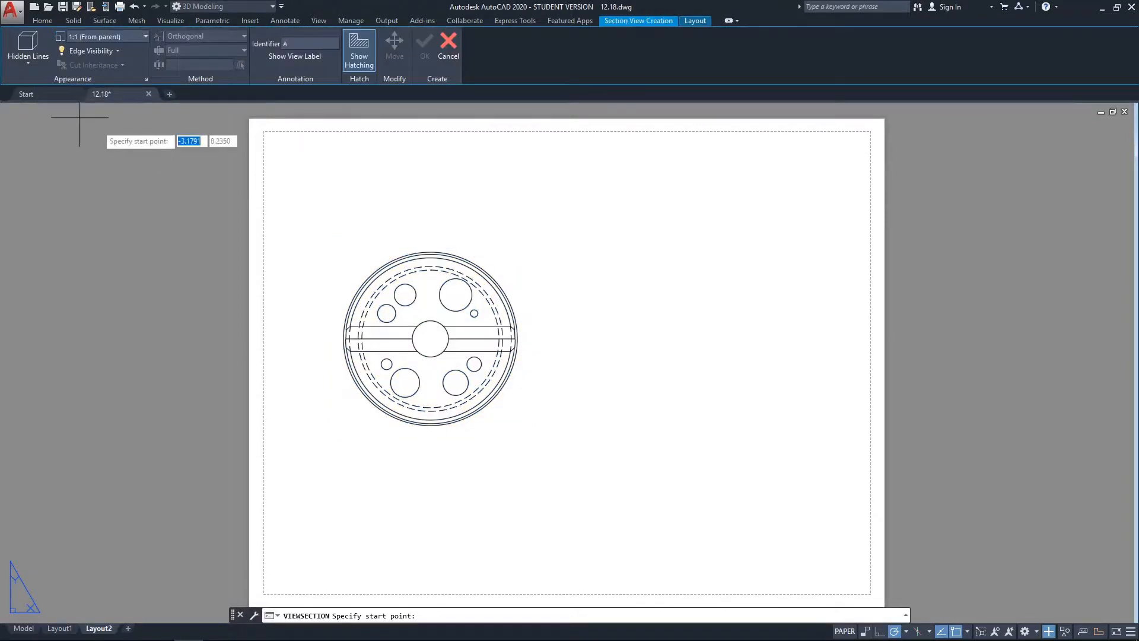
{"action": "left_click", "coordinate": [430, 252]}
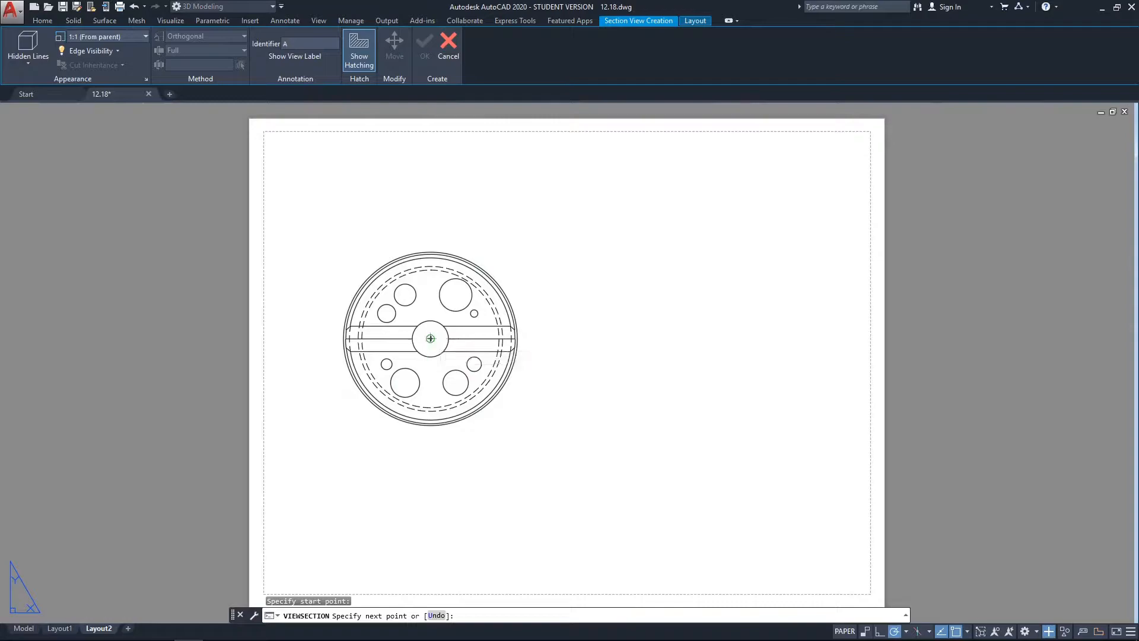
{"action": "left_click", "coordinate": [430, 338]}
{"action": "left_click", "coordinate": [537, 337]}
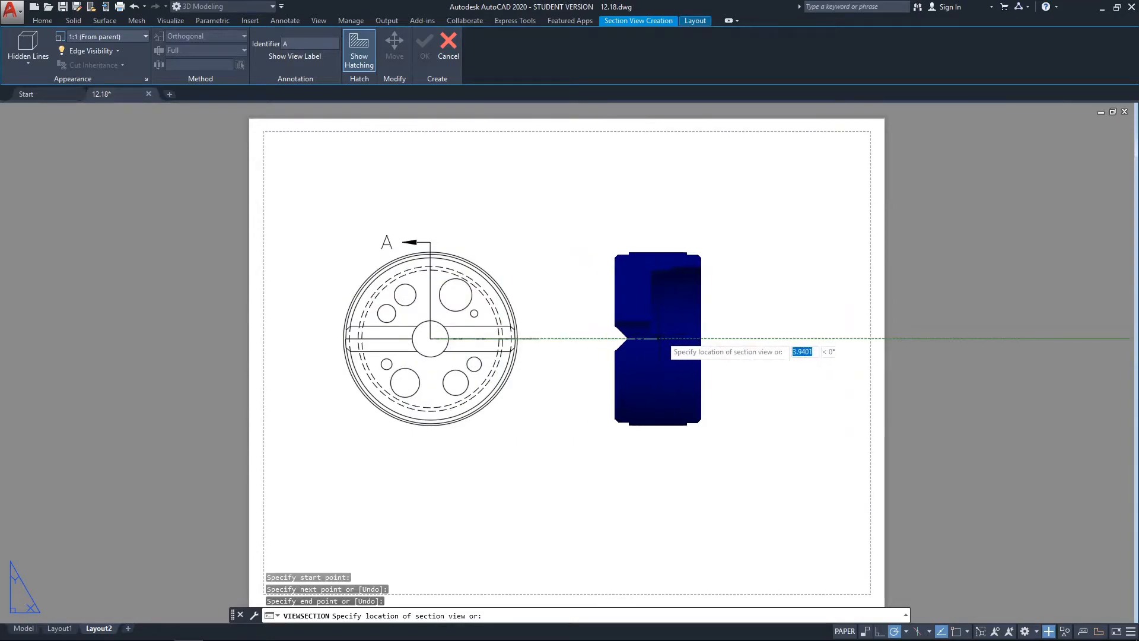
{"action": "left_click", "coordinate": [649, 339]}
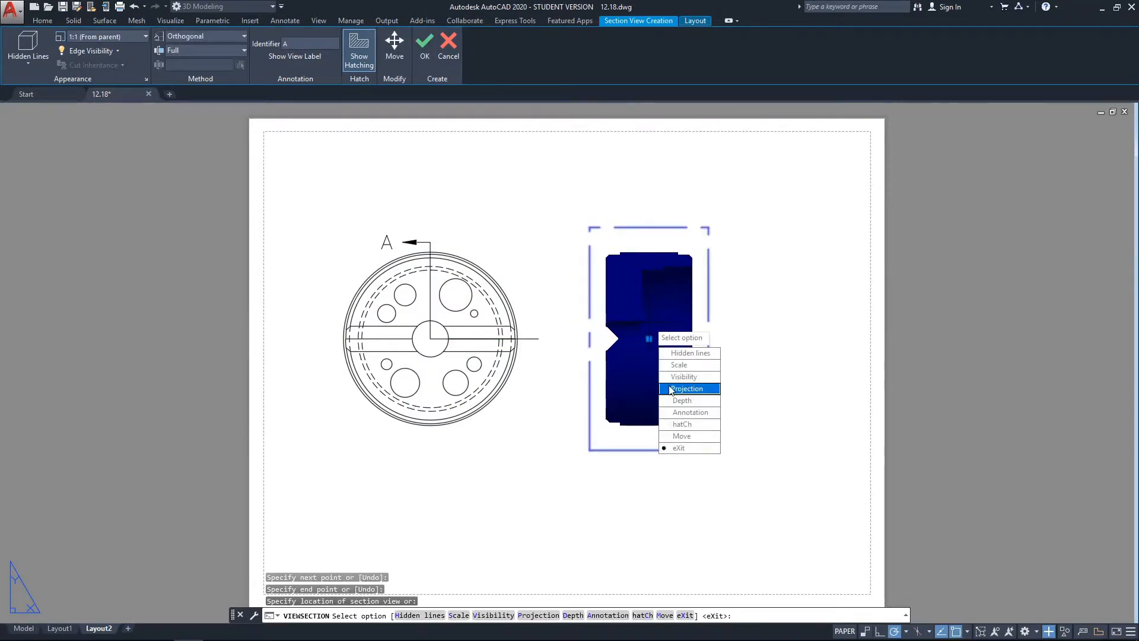
{"action": "key", "text": "Return"}
{"action": "scroll", "coordinate": [646, 356], "scroll_direction": "up", "scroll_amount": 5}
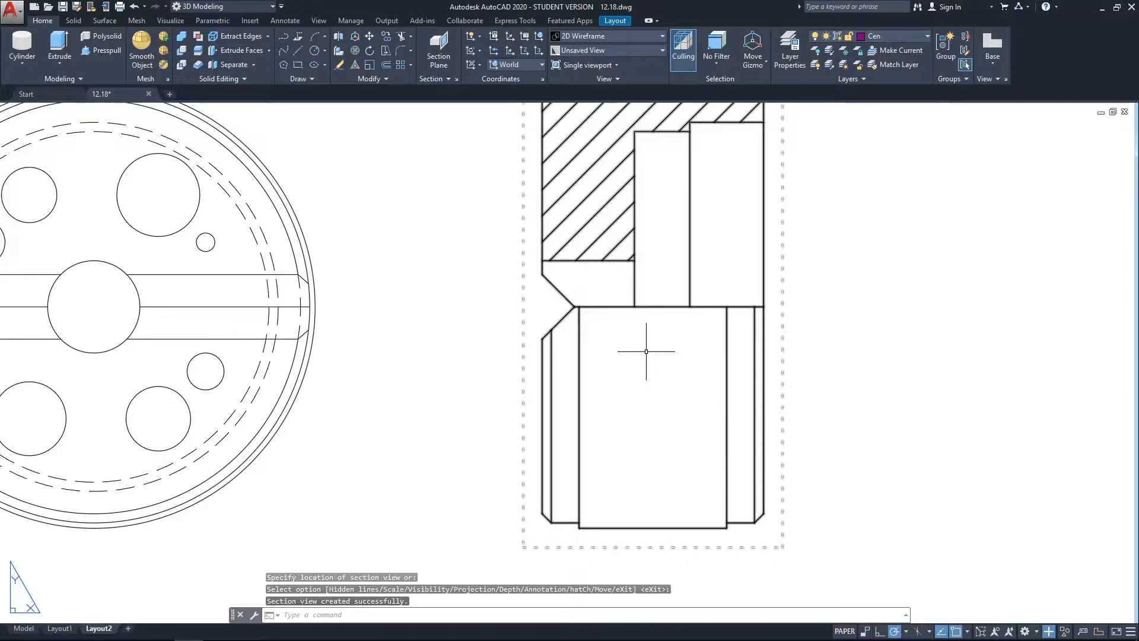
{"action": "scroll", "coordinate": [642, 338], "scroll_direction": "down", "scroll_amount": 4}
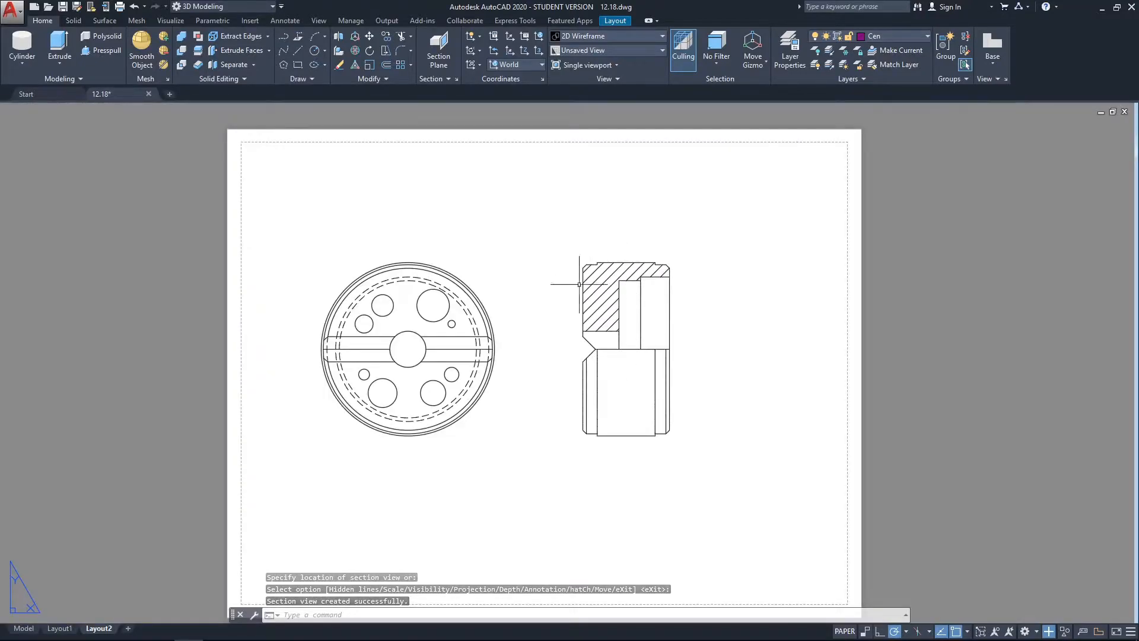
On the Cen layer, draw a 0.875 radius bolt circle centered on the front view's central hole, through the surrounding hole centers
{"action": "scroll", "coordinate": [600, 362], "scroll_direction": "up", "scroll_amount": 2}
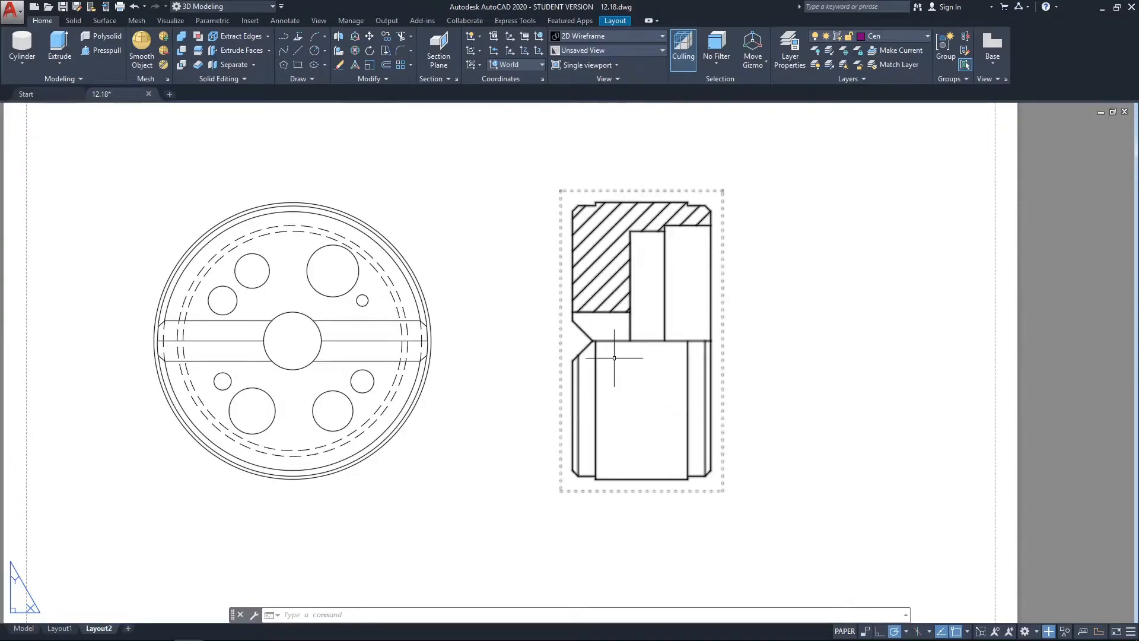
{"action": "mouse_move", "coordinate": [620, 394]}
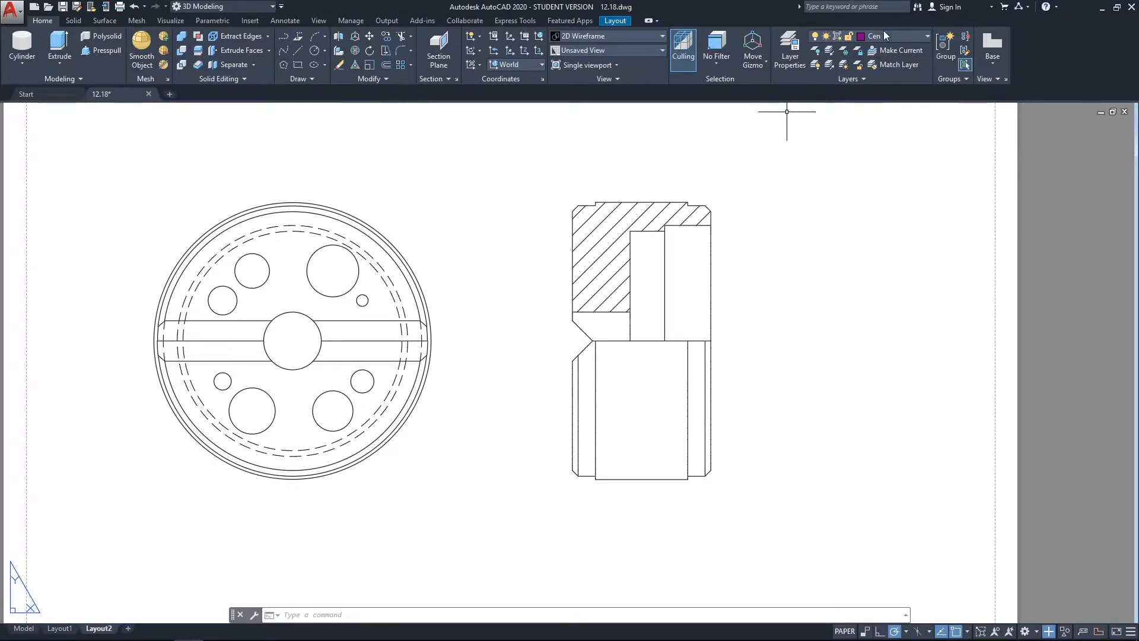
{"action": "left_click", "coordinate": [902, 34]}
{"action": "left_click", "coordinate": [889, 95]}
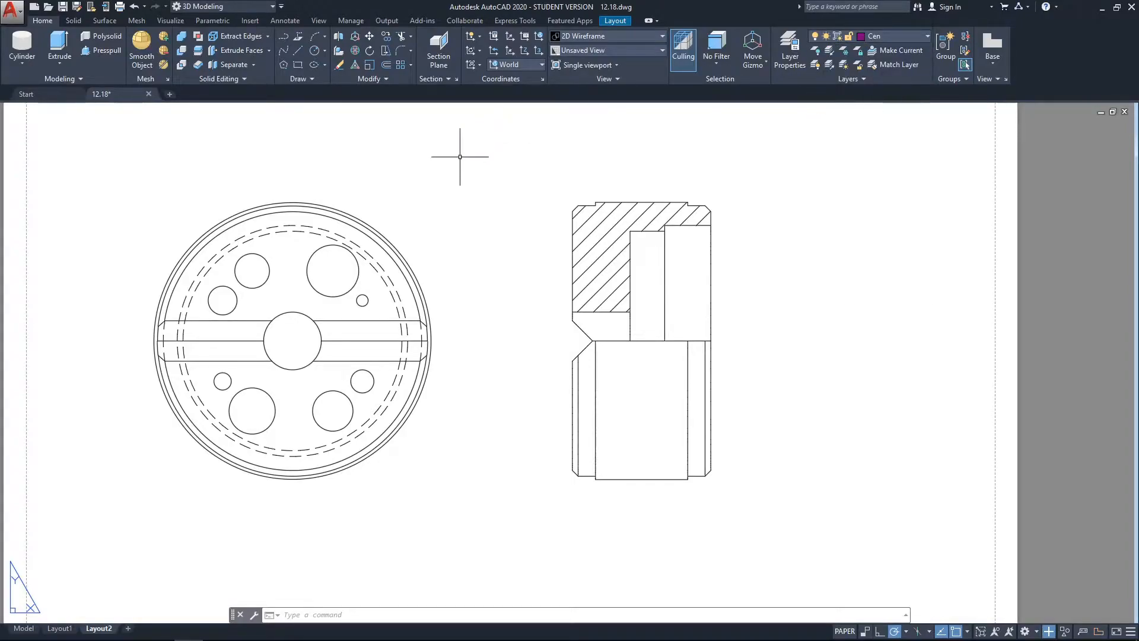
{"action": "type", "text": "c"}
{"action": "key", "text": "Return"}
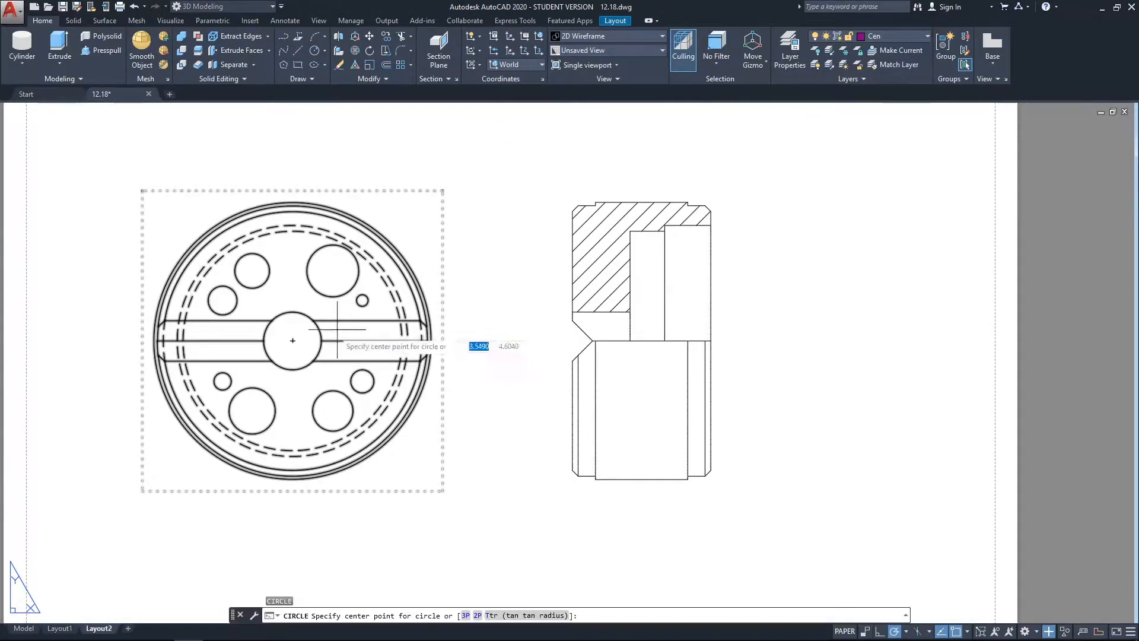
{"action": "left_click", "coordinate": [292, 341]}
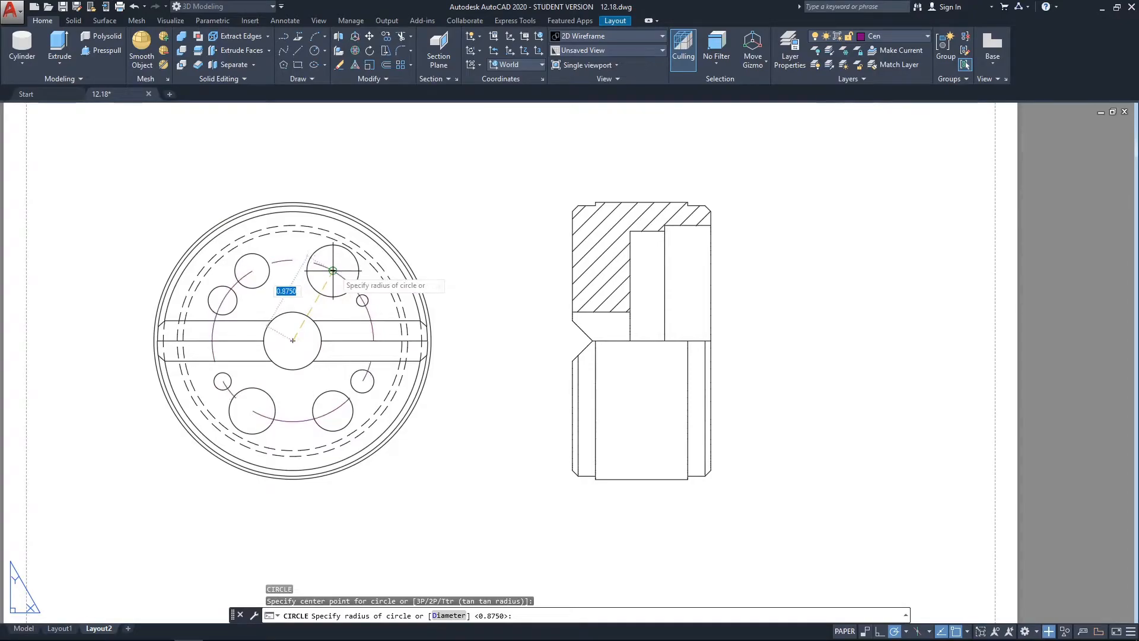
{"action": "left_click", "coordinate": [312, 259]}
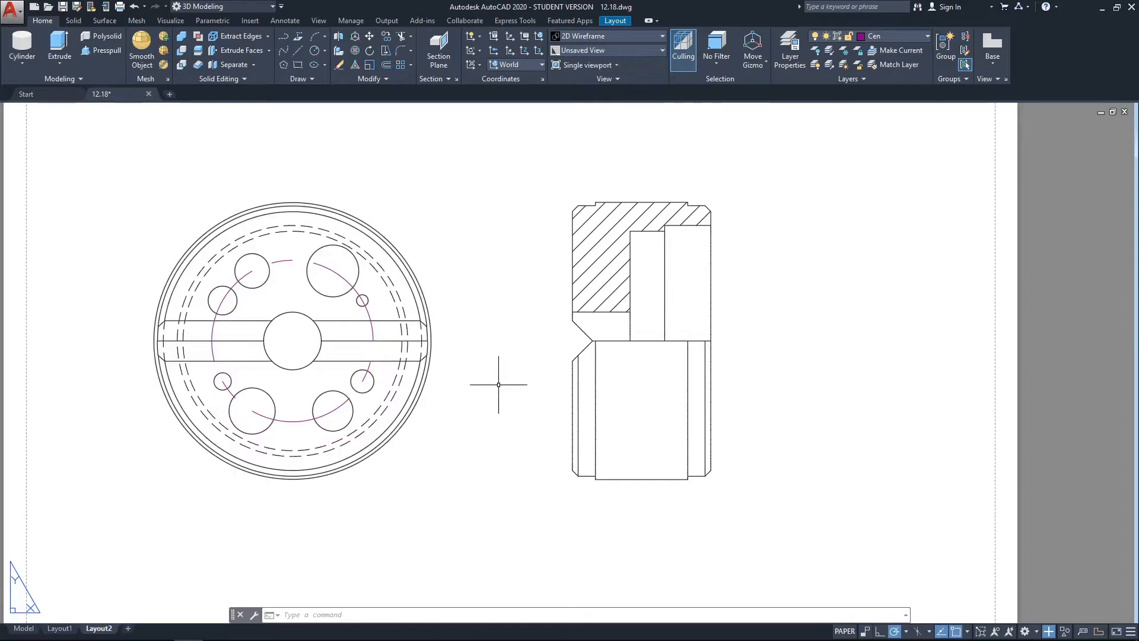
Draw a line at 60° across the large upper-right hole of the front view, edge to edge through its center
{"action": "type", "text": "l"}
{"action": "key", "text": "Return"}
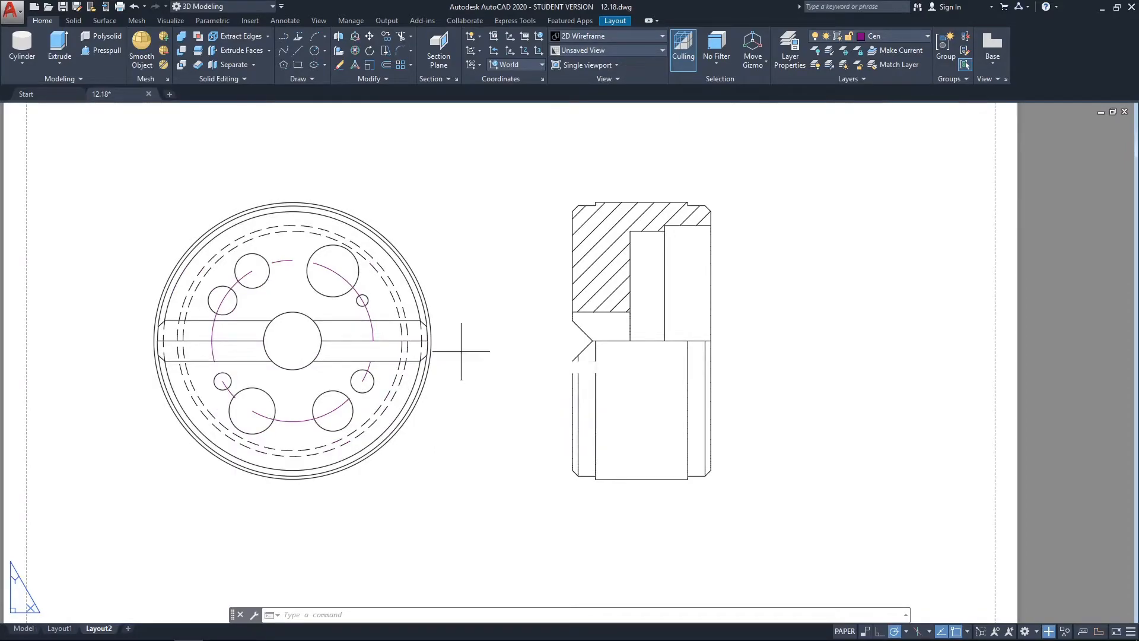
{"action": "scroll", "coordinate": [302, 359], "scroll_direction": "down", "scroll_amount": 2}
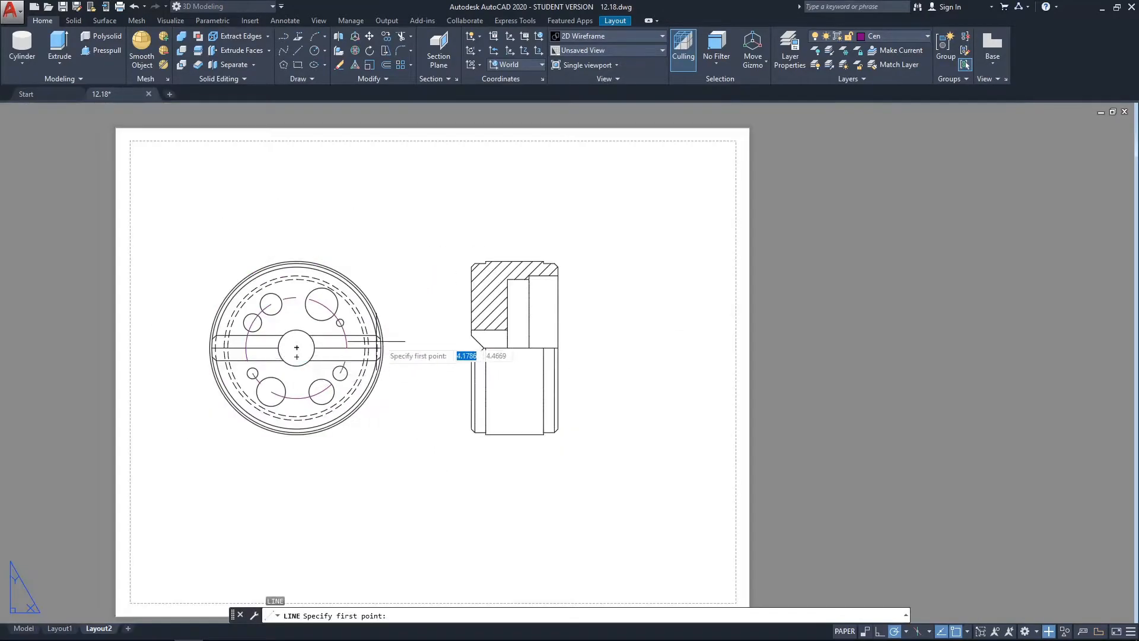
{"action": "scroll", "coordinate": [296, 356], "scroll_direction": "up", "scroll_amount": 4}
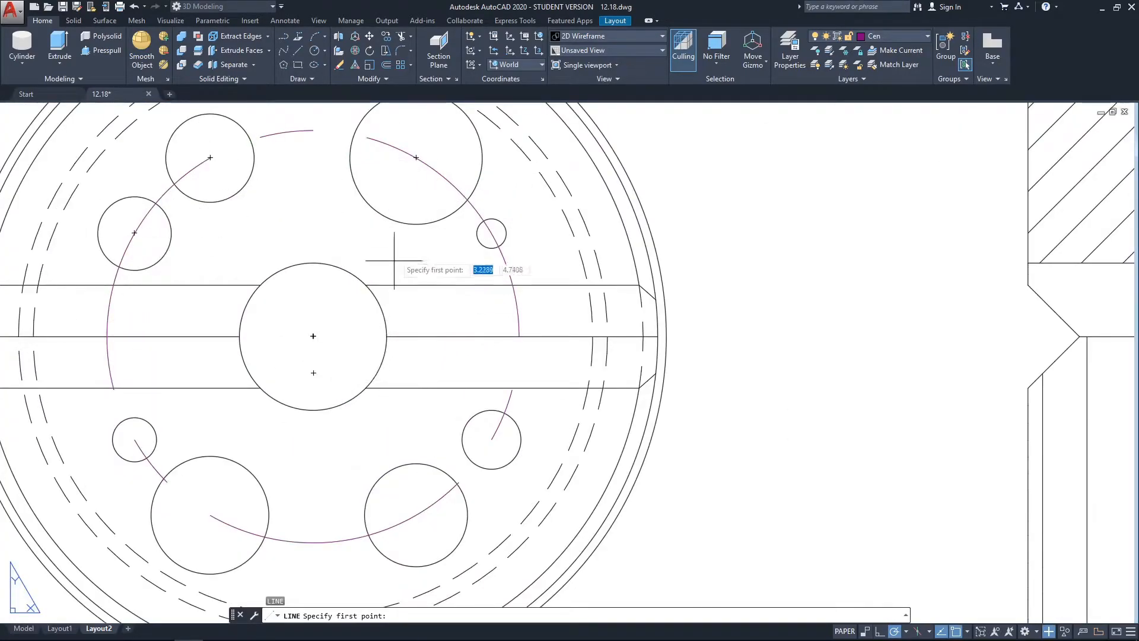
{"action": "middle_click_drag", "start_coordinate": [372, 255], "coordinate": [441, 339]}
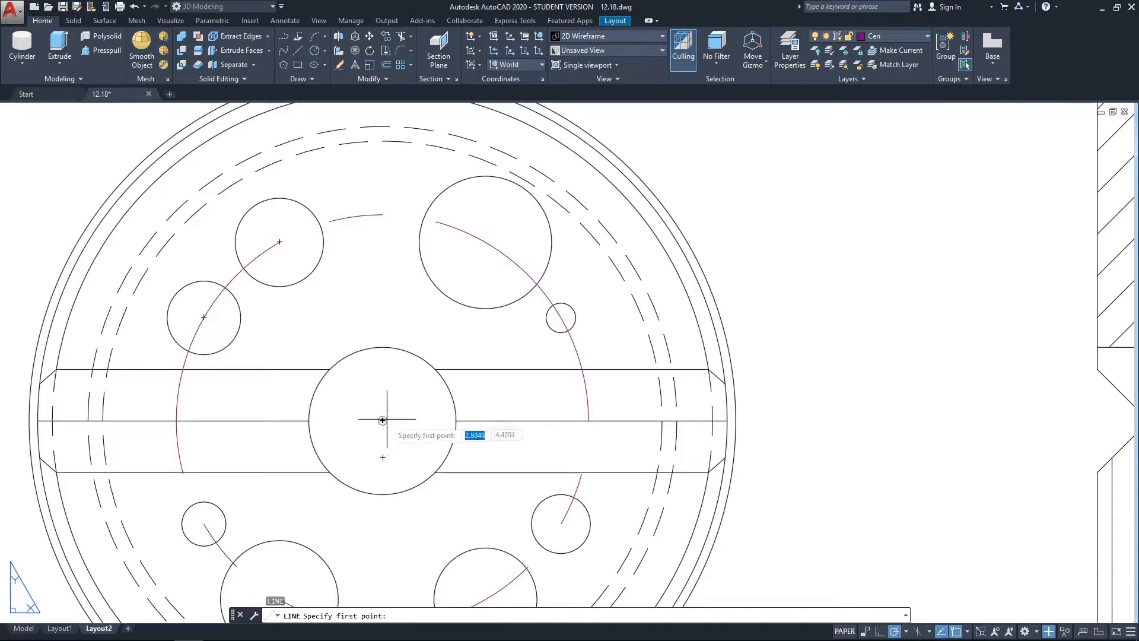
{"action": "left_click", "coordinate": [452, 298]}
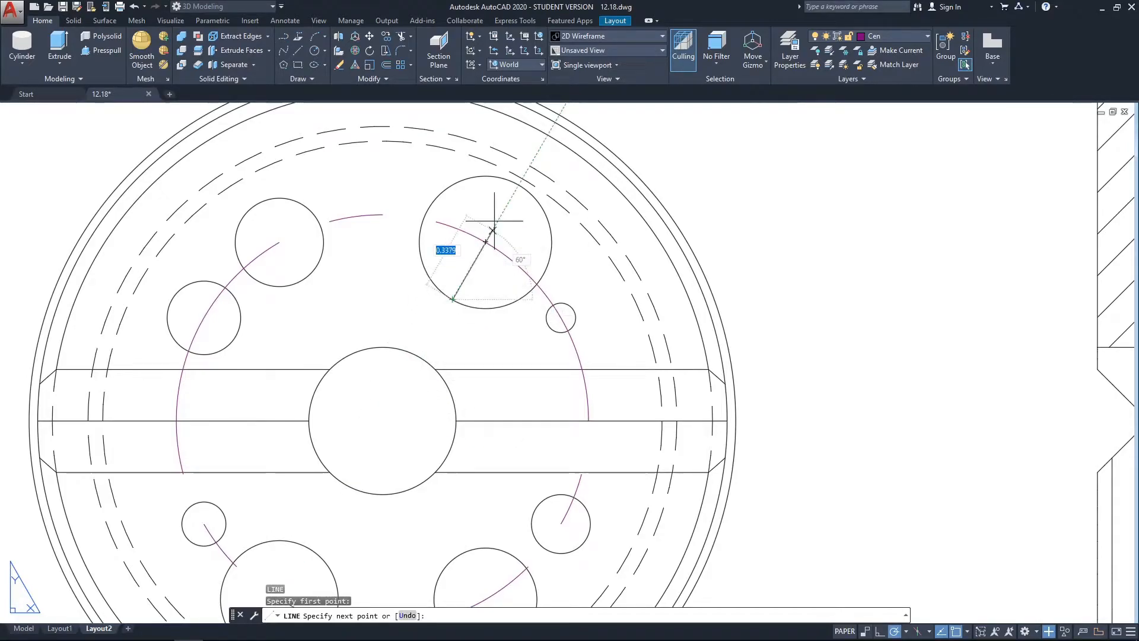
{"action": "left_click", "coordinate": [517, 184]}
{"action": "key", "text": "Return"}
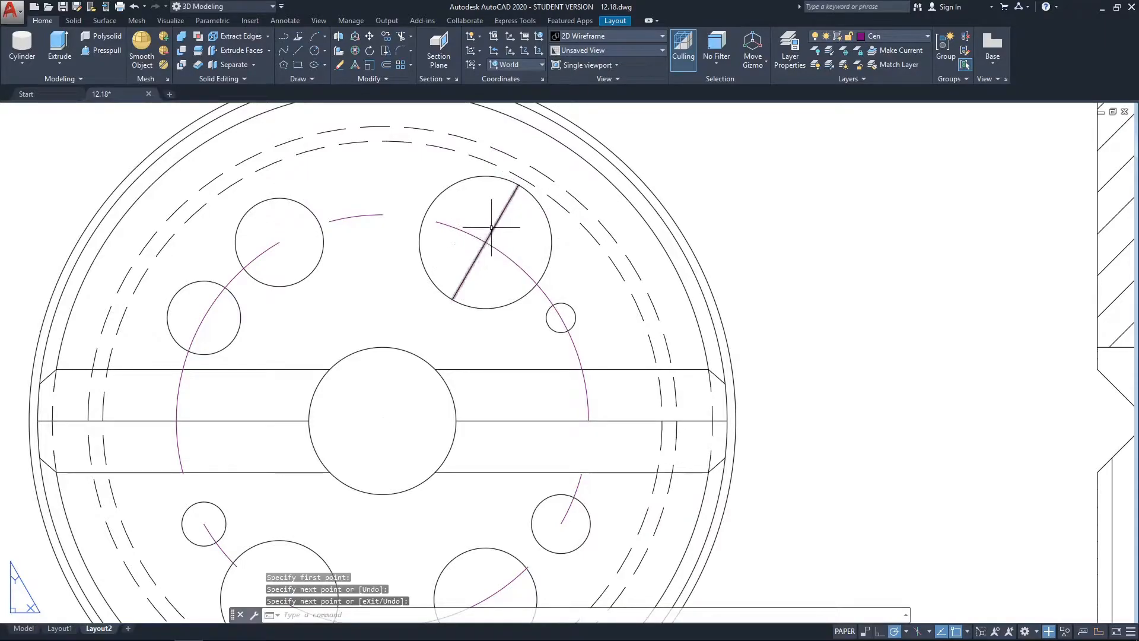
Lengthen the center line across the large upper-right hole by 0.075 beyond the hole edge at both ends
{"action": "left_click", "coordinate": [514, 186]}
{"action": "scroll", "coordinate": [514, 182], "scroll_direction": "up", "scroll_amount": 4}
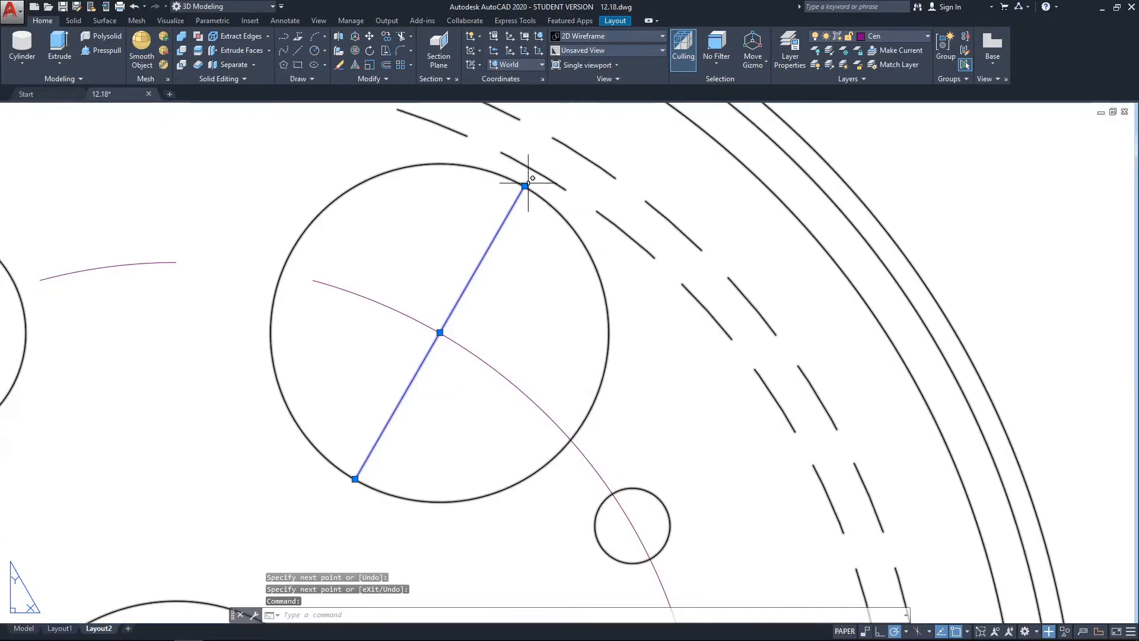
{"action": "left_click", "coordinate": [525, 186]}
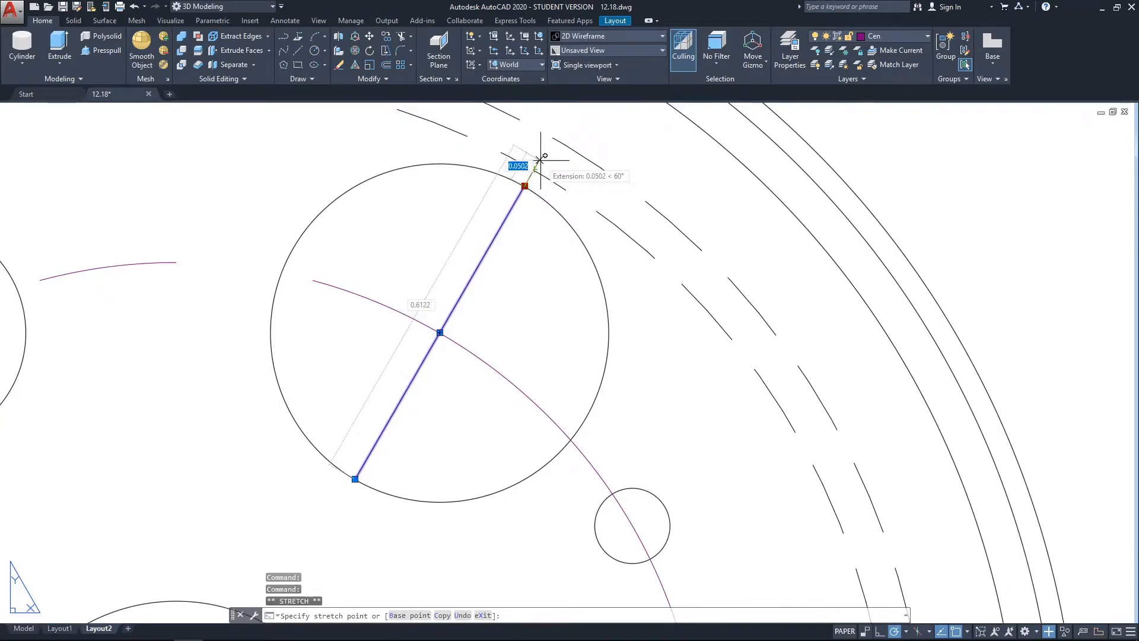
{"action": "type", "text": ".1"}
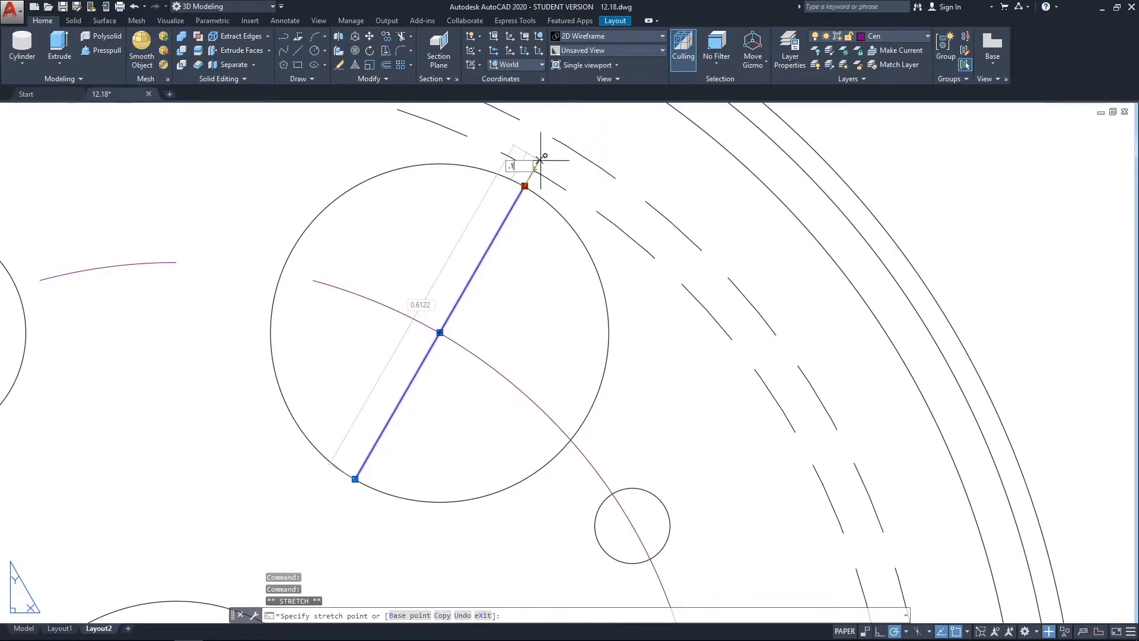
{"action": "type", "text": "075"}
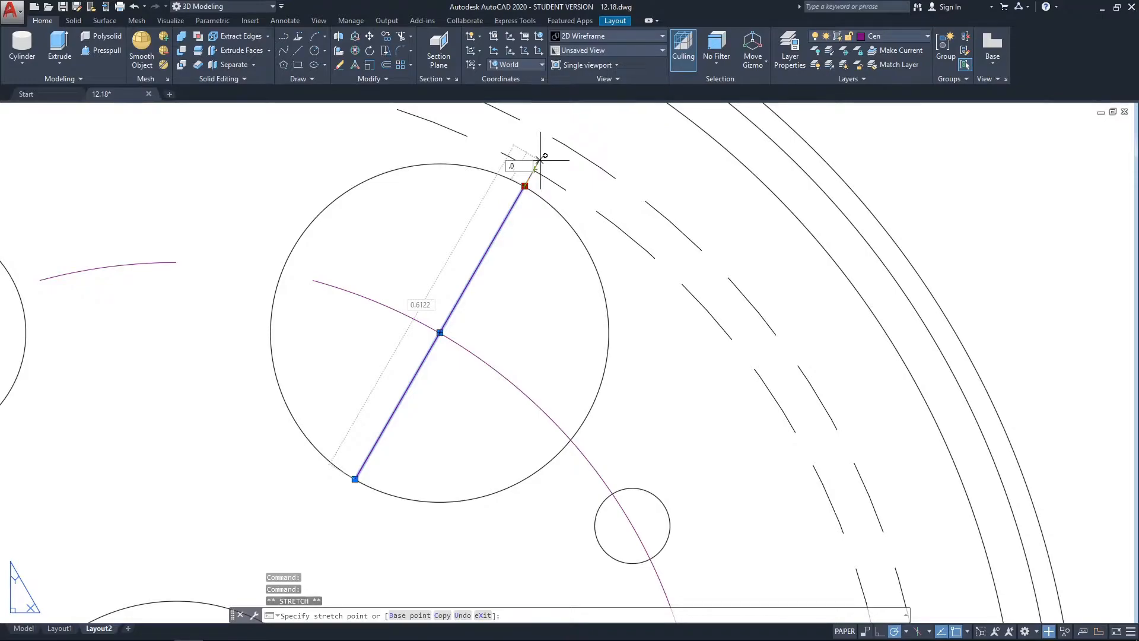
{"action": "type", "text": ".075"}
{"action": "key", "text": "Return"}
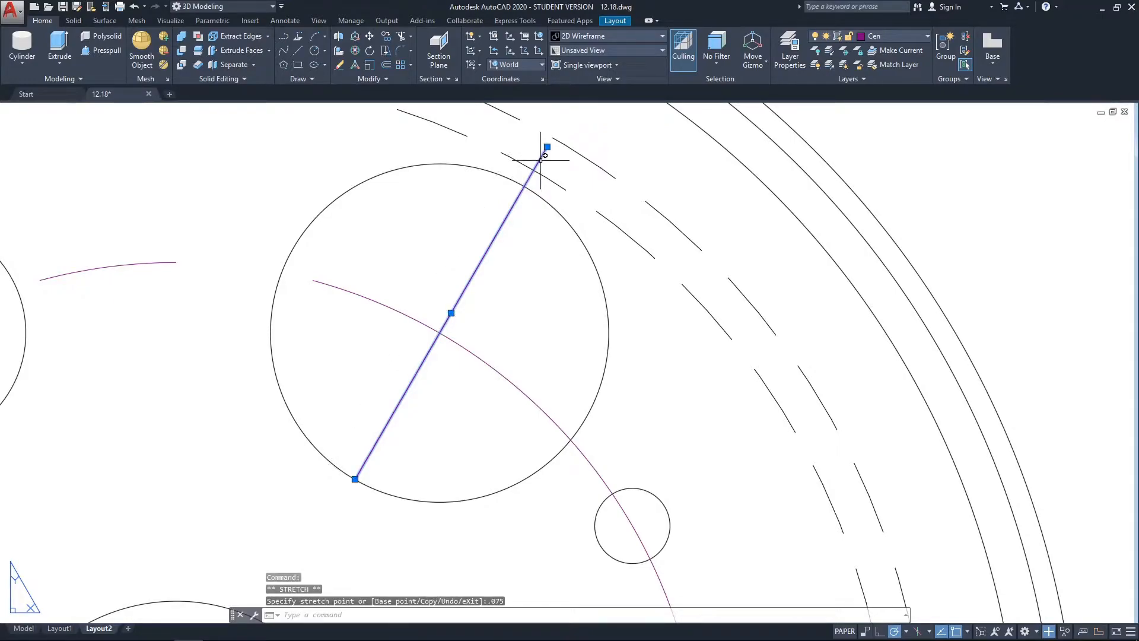
{"action": "left_click", "coordinate": [355, 479]}
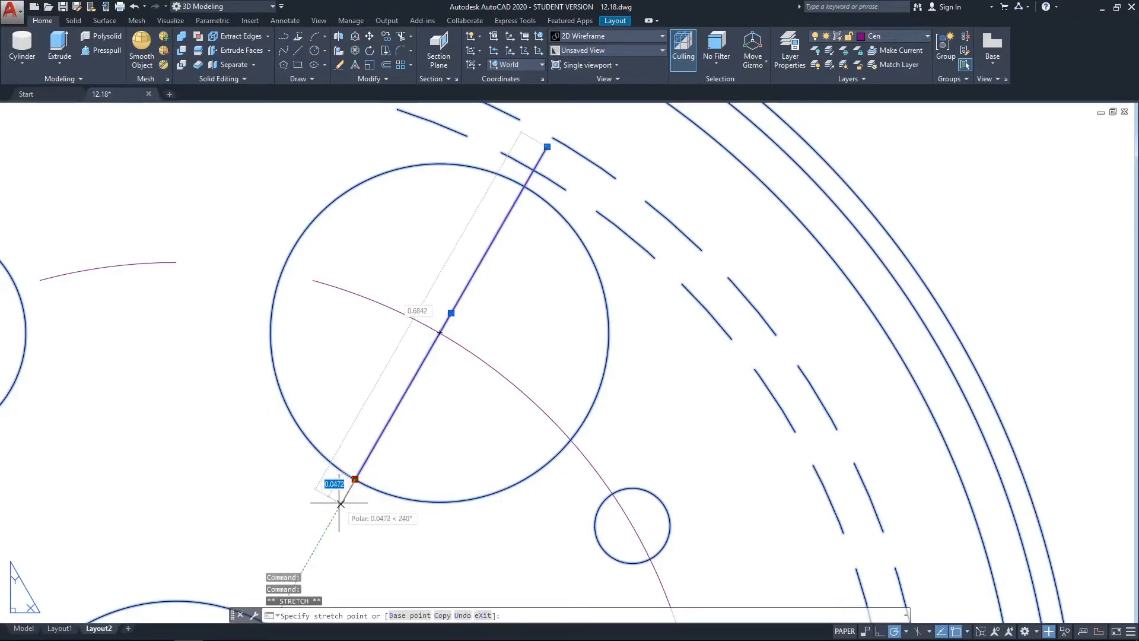
{"action": "type", "text": "."}
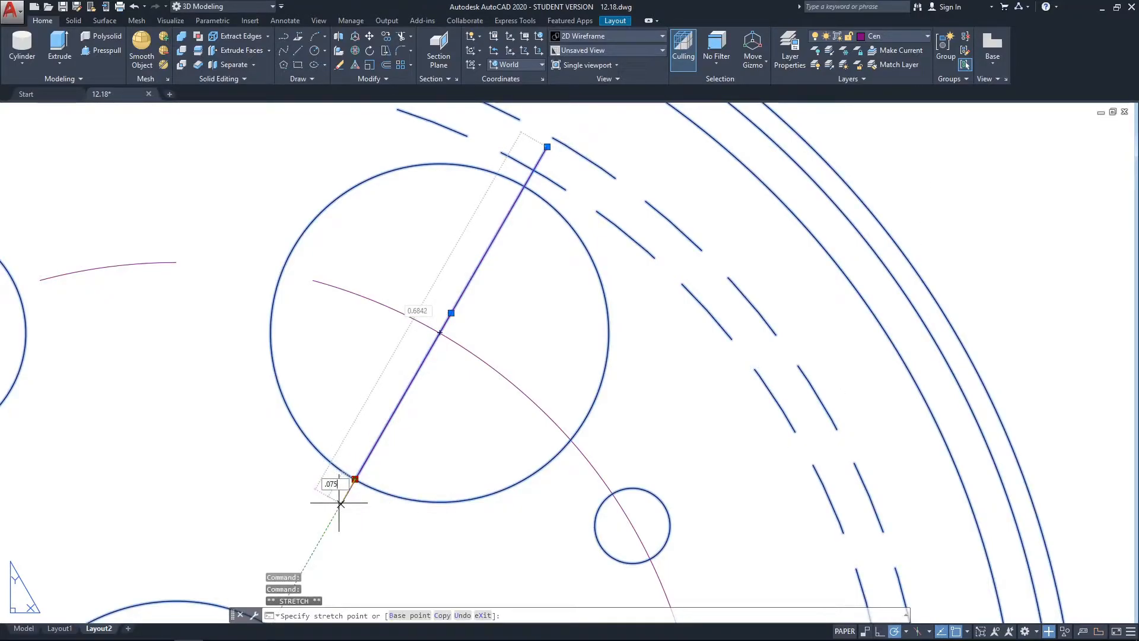
{"action": "type", "text": "075"}
{"action": "key", "text": "Return"}
{"action": "key", "text": "Escape"}
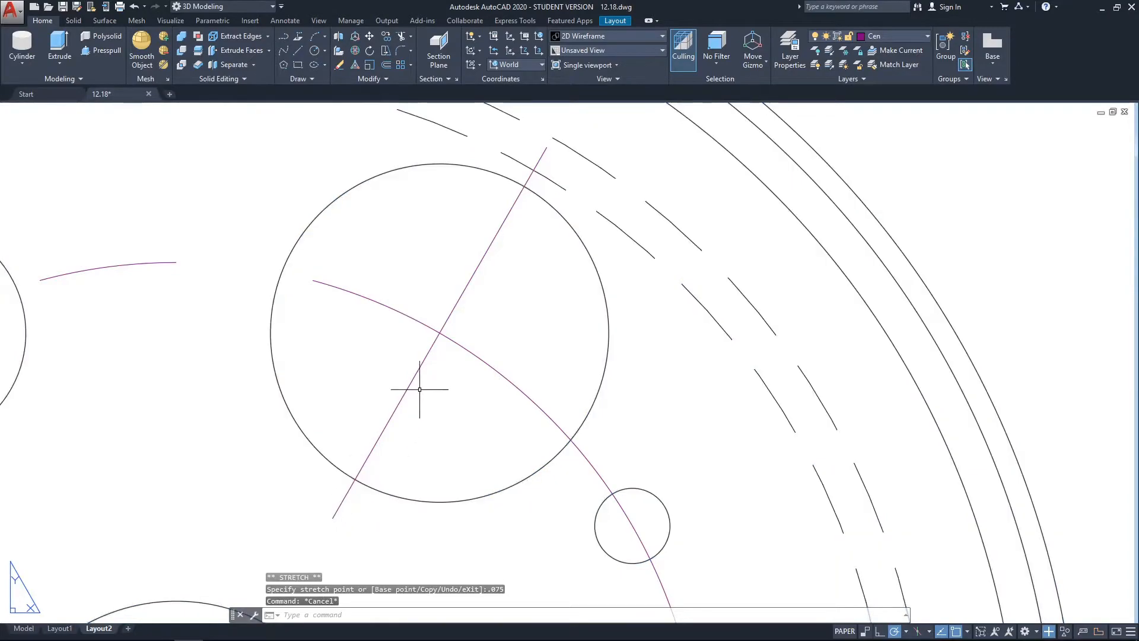
Mirror that center line about the front view's vertical axis onto the upper-left hole, keeping the original
{"action": "scroll", "coordinate": [429, 372], "scroll_direction": "down", "scroll_amount": 5}
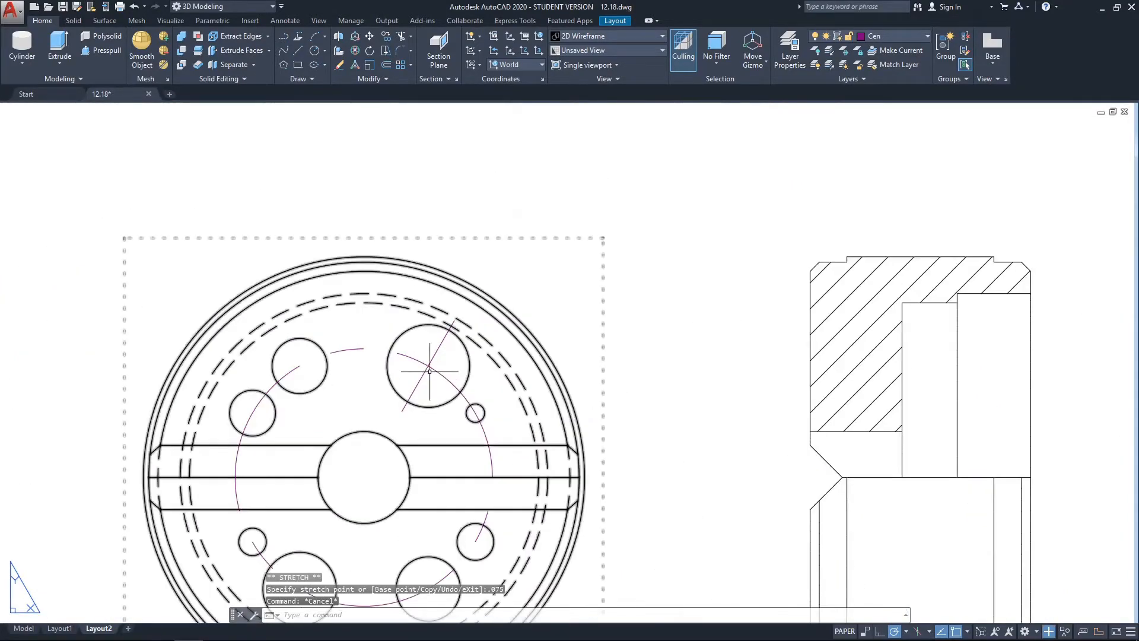
{"action": "left_click", "coordinate": [441, 343]}
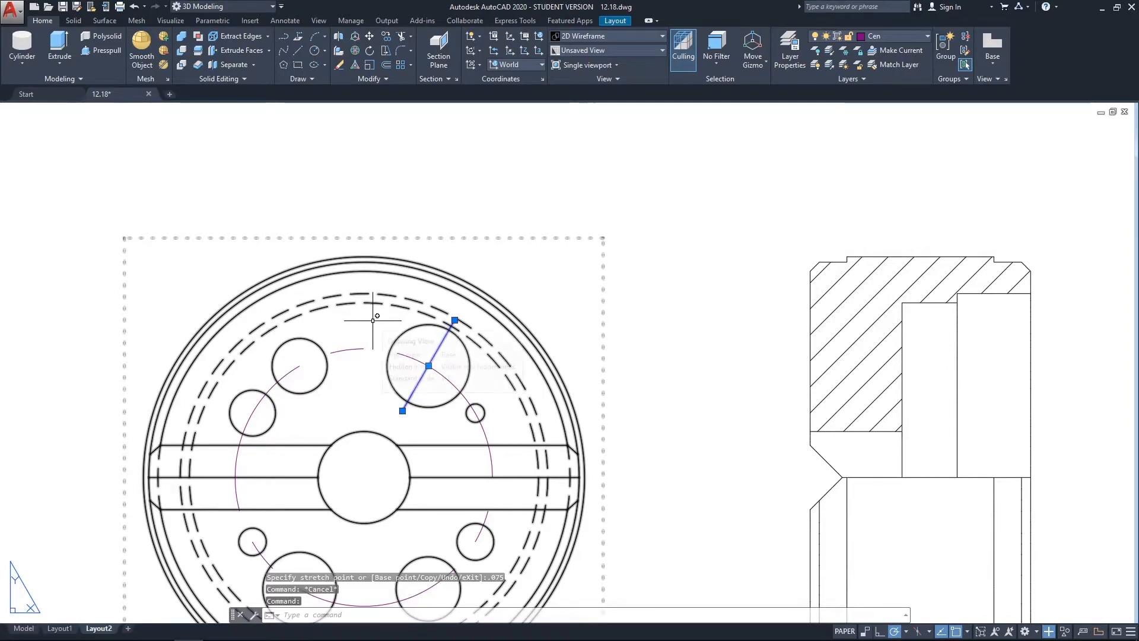
{"action": "type", "text": "mi"}
{"action": "key", "text": "Return"}
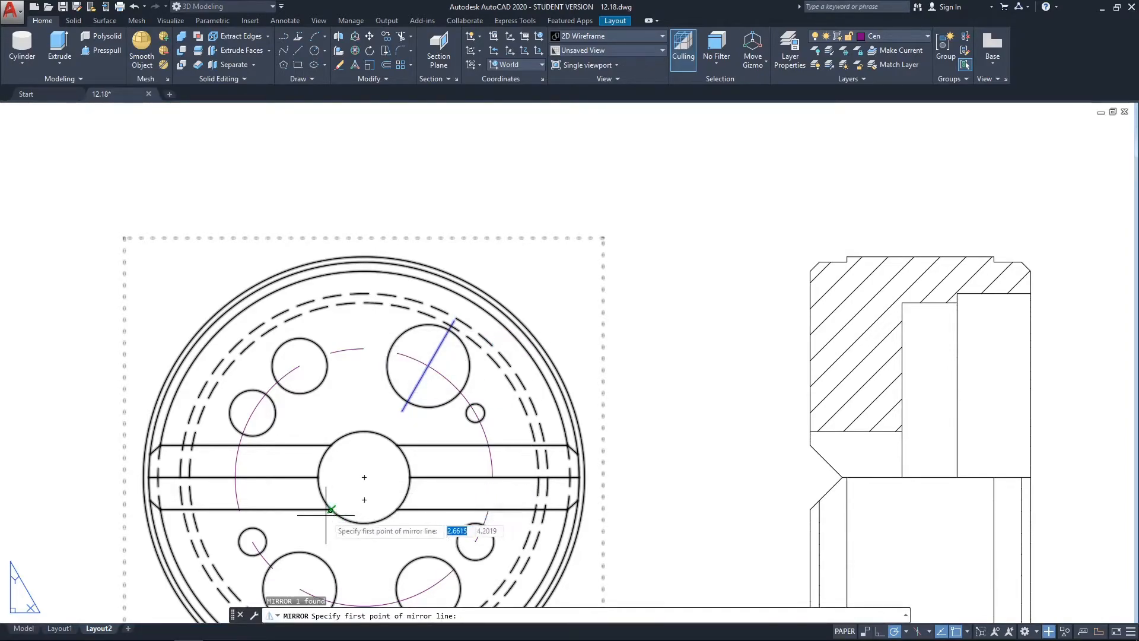
{"action": "left_click", "coordinate": [364, 476]}
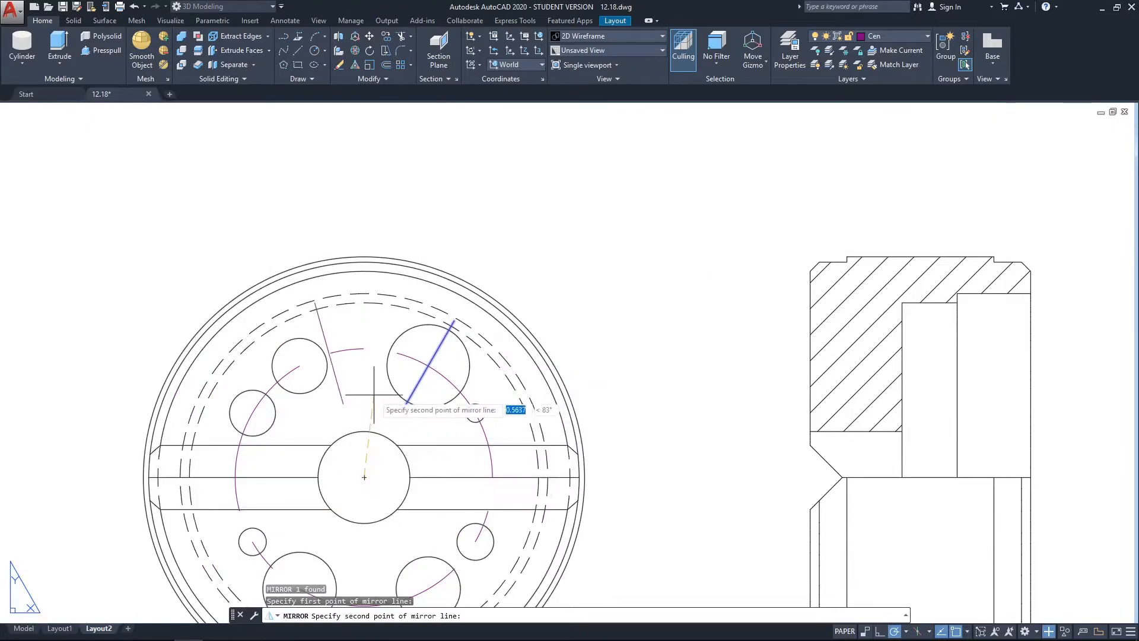
{"action": "left_click", "coordinate": [364, 381]}
{"action": "key", "text": "Return"}
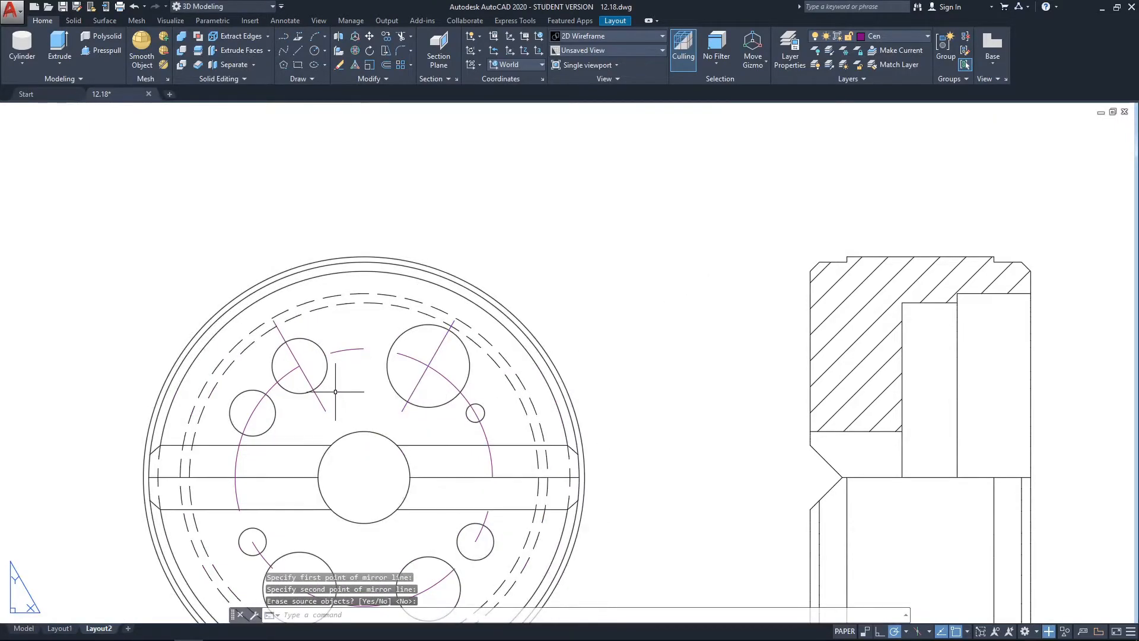
{"action": "left_click", "coordinate": [308, 380]}
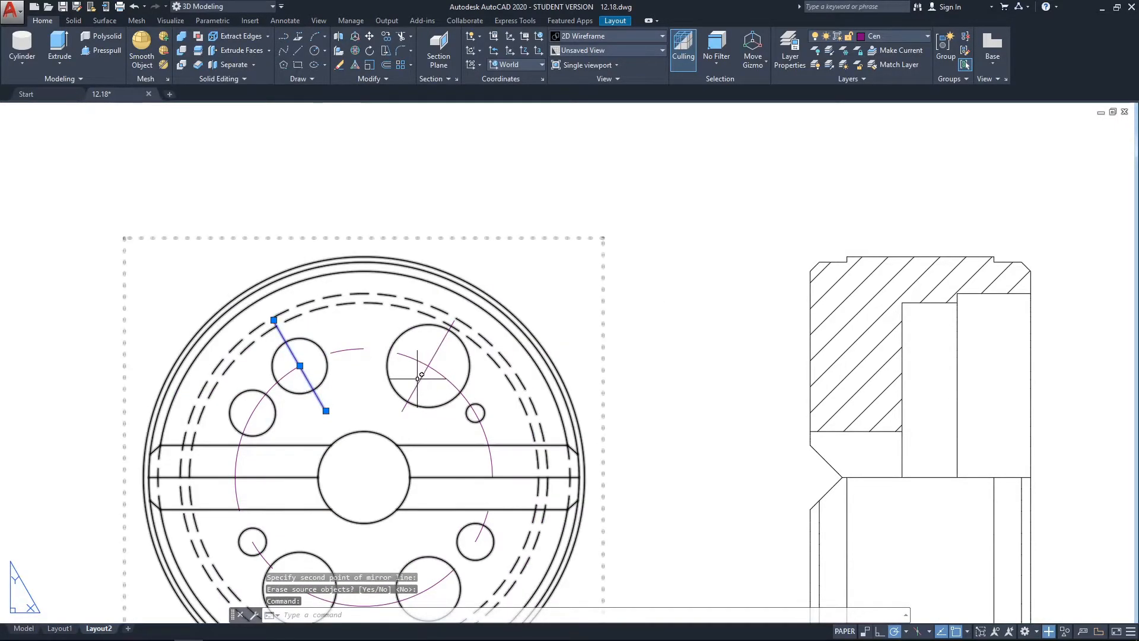
{"action": "left_click", "coordinate": [409, 398]}
{"action": "key", "text": "Return"}
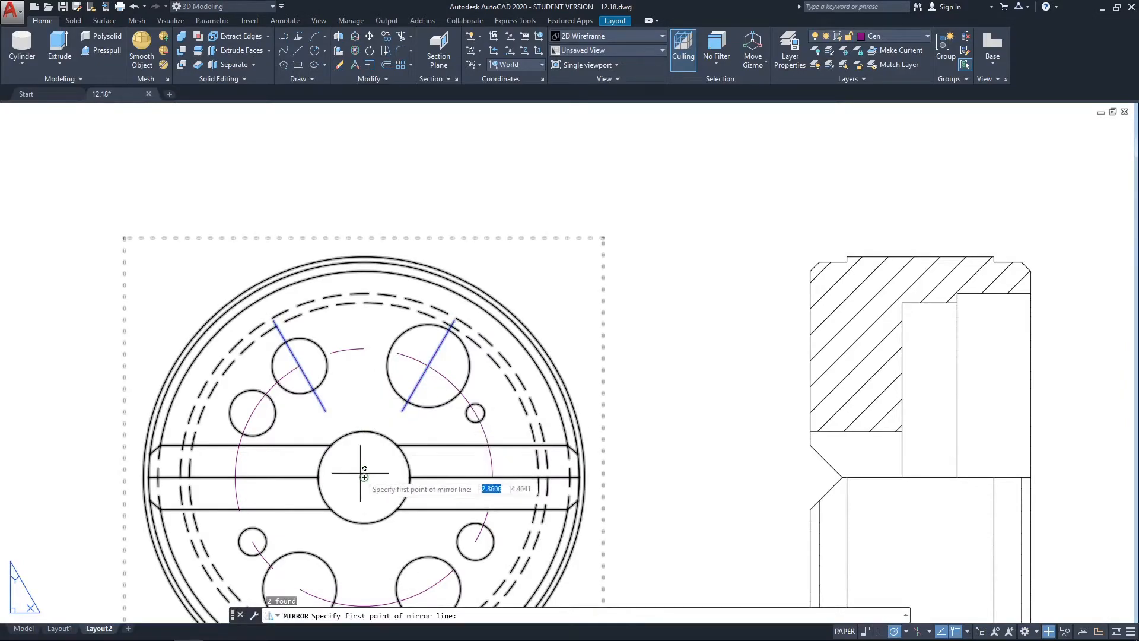
{"action": "left_click", "coordinate": [364, 476]}
{"action": "left_click", "coordinate": [391, 476]}
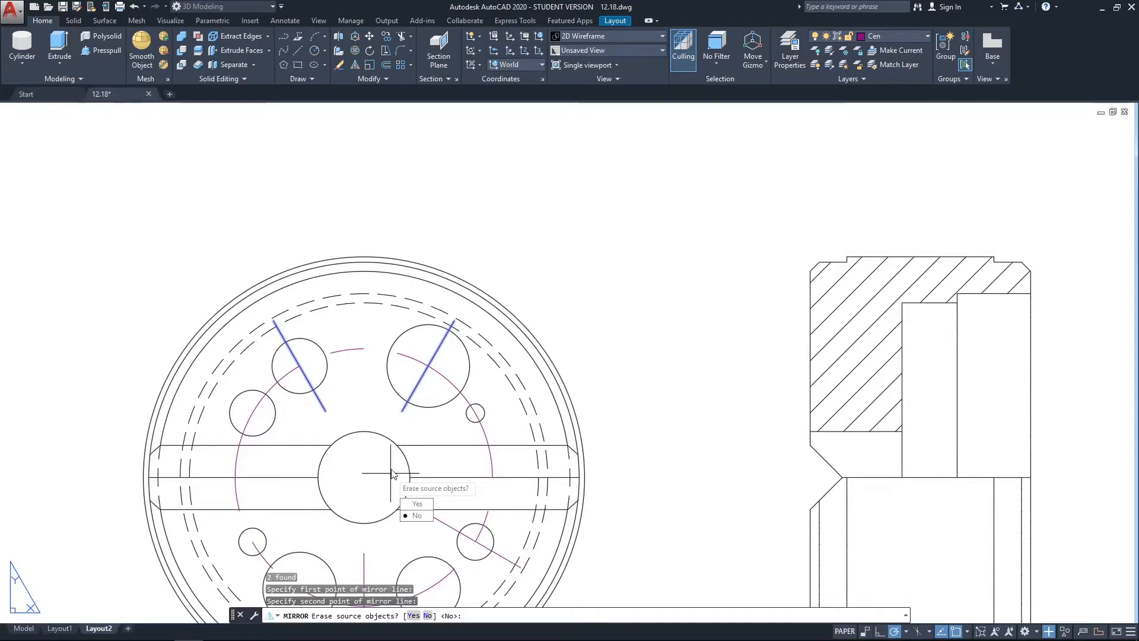
{"action": "key", "text": "Escape"}
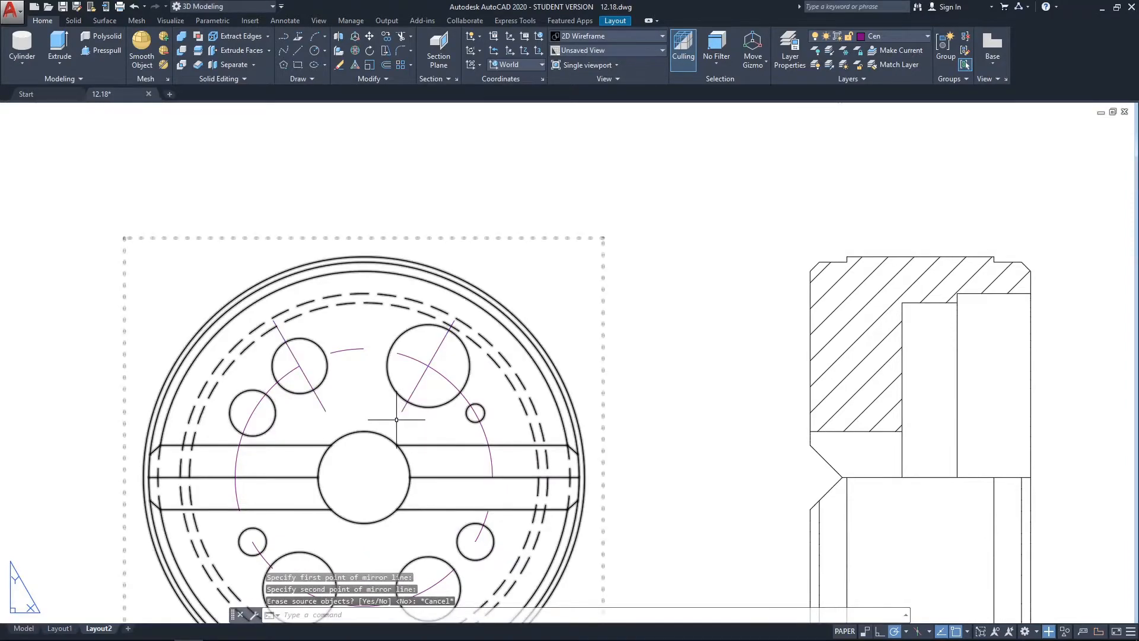
{"action": "key", "text": "Escape"}
Mirror both upper center lines about the front view's horizontal axis onto the two large lower holes, keeping the originals
{"action": "left_click", "coordinate": [412, 395]}
{"action": "left_click", "coordinate": [316, 393]}
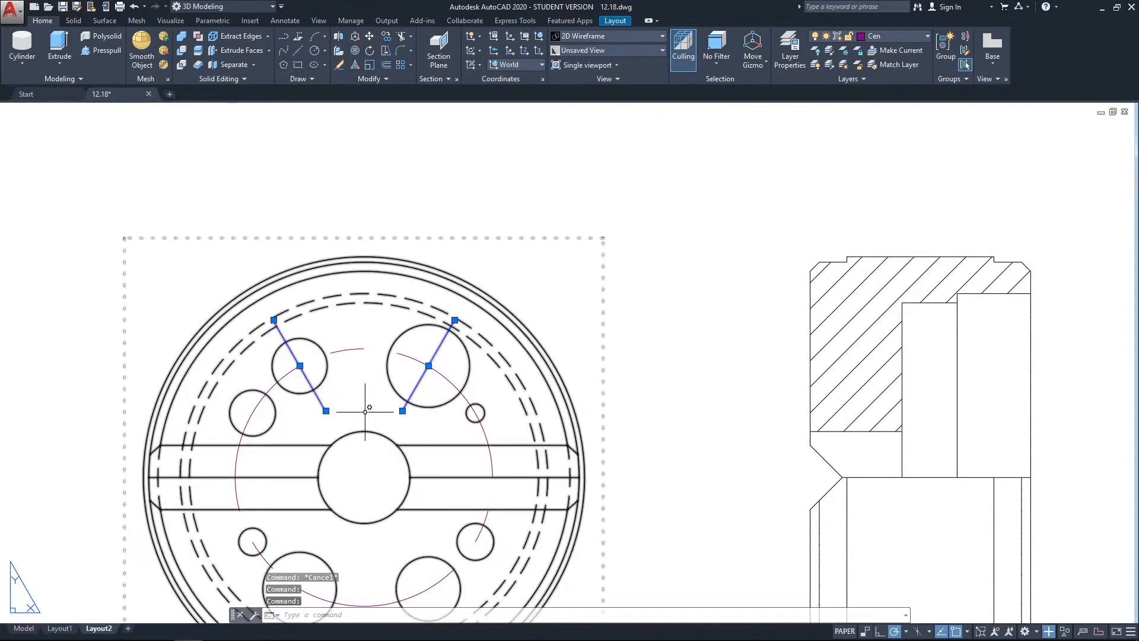
{"action": "type", "text": "mi"}
{"action": "key", "text": "Return"}
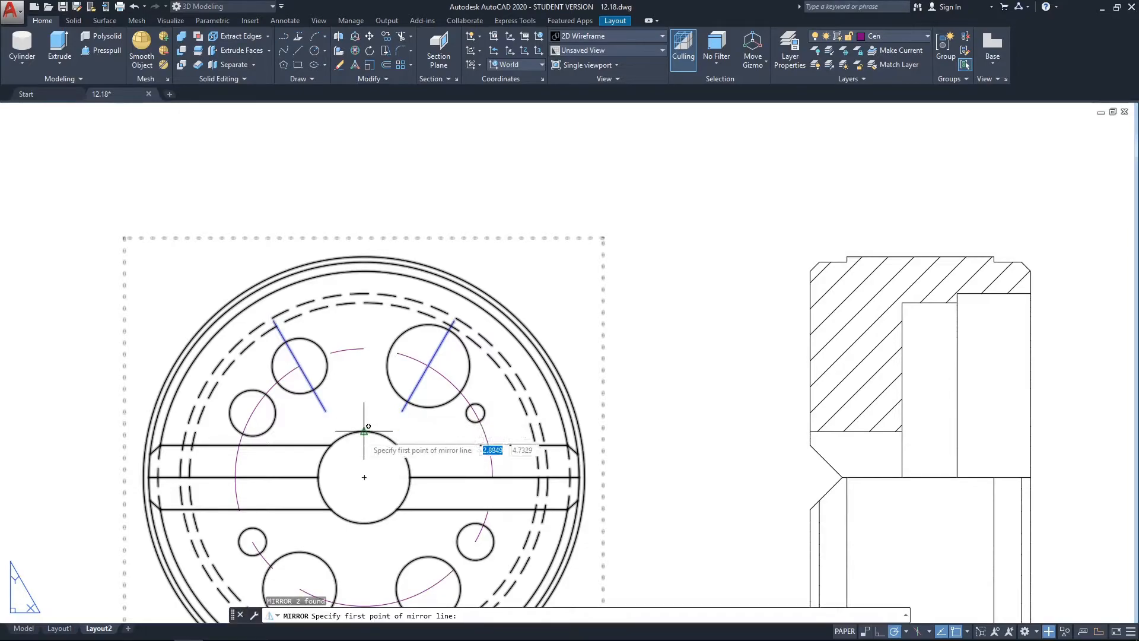
{"action": "left_click", "coordinate": [364, 477]}
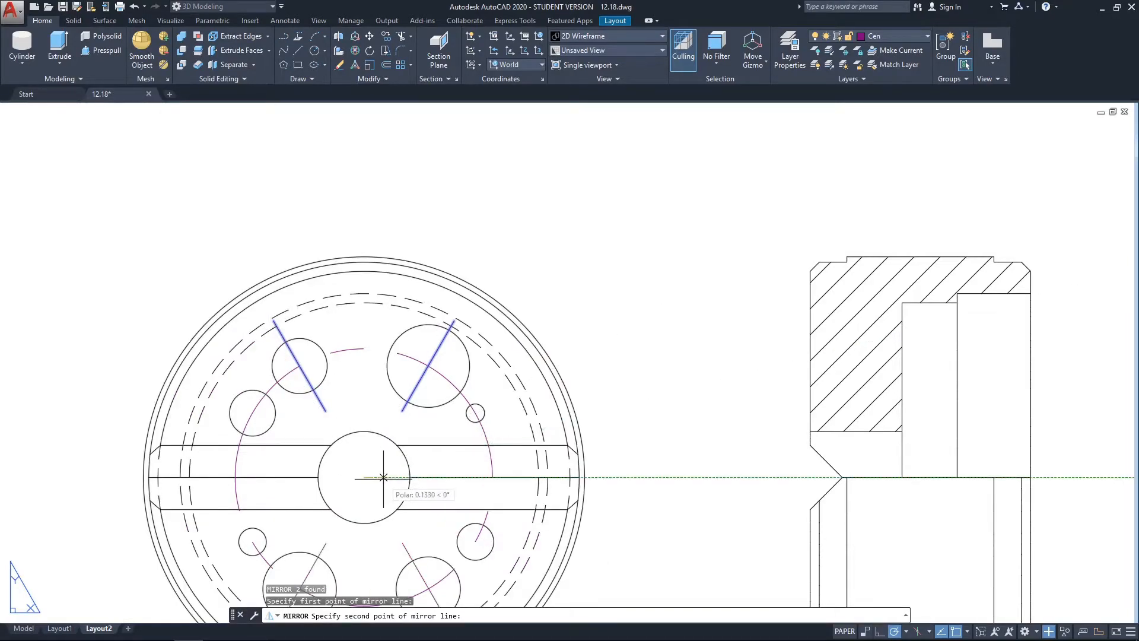
{"action": "left_click", "coordinate": [392, 477]}
{"action": "key", "text": "Return"}
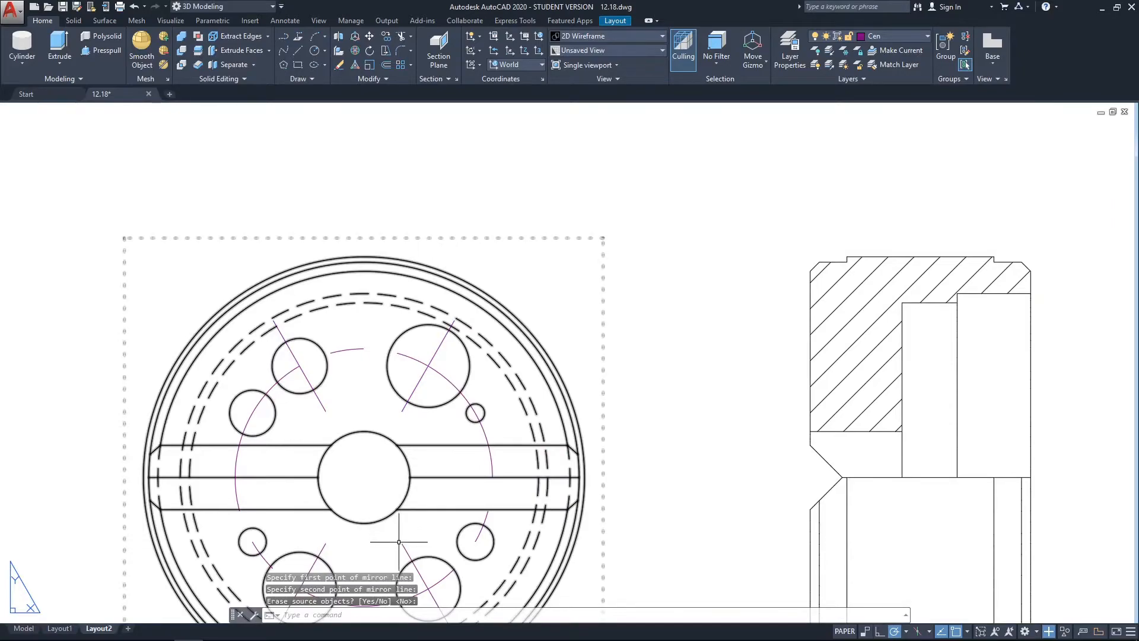
Rotate a copy of the large lower-right hole's center line a quarter turn clockwise about the central hole, onto the small lower-left hole
{"action": "left_click", "coordinate": [401, 544]}
{"action": "type", "text": "r"}
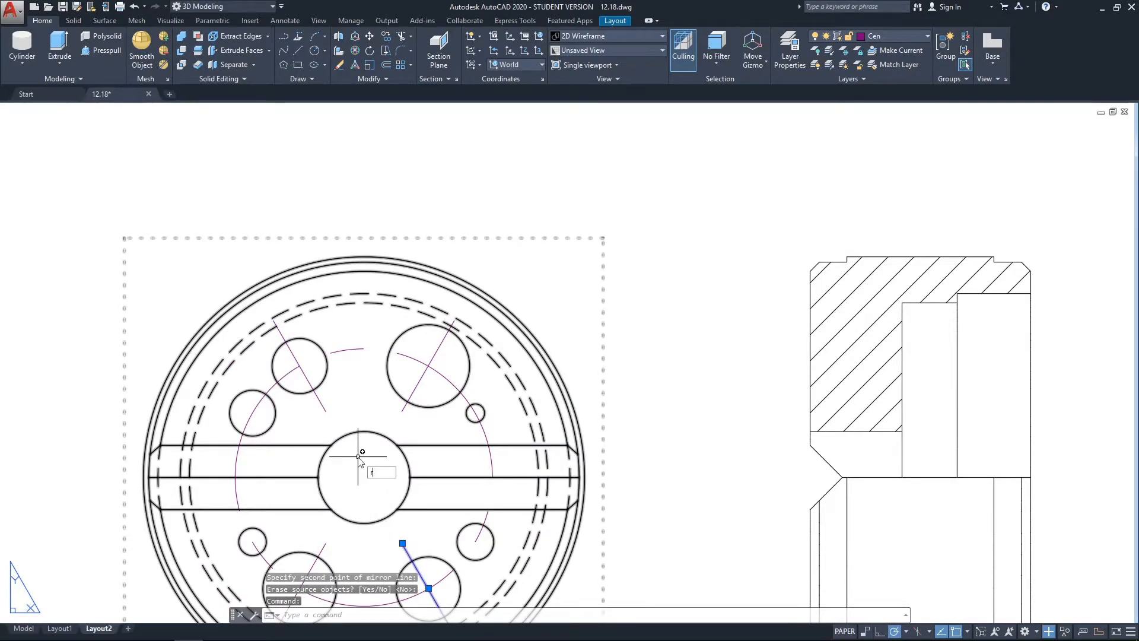
{"action": "type", "text": "o"}
{"action": "key", "text": "Return"}
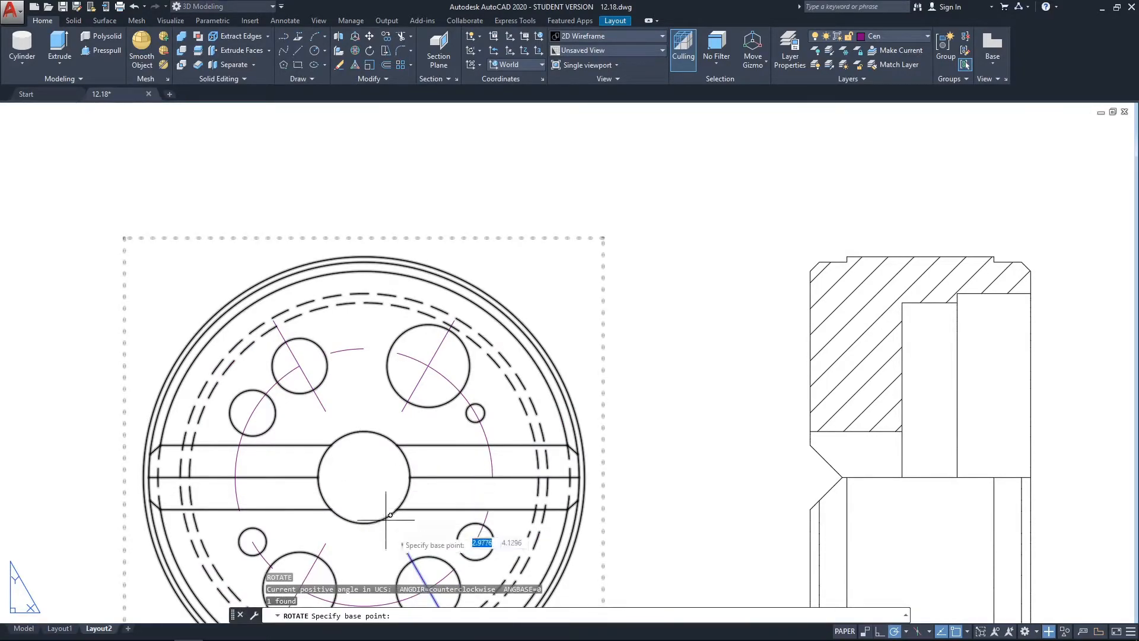
{"action": "left_click", "coordinate": [363, 477]}
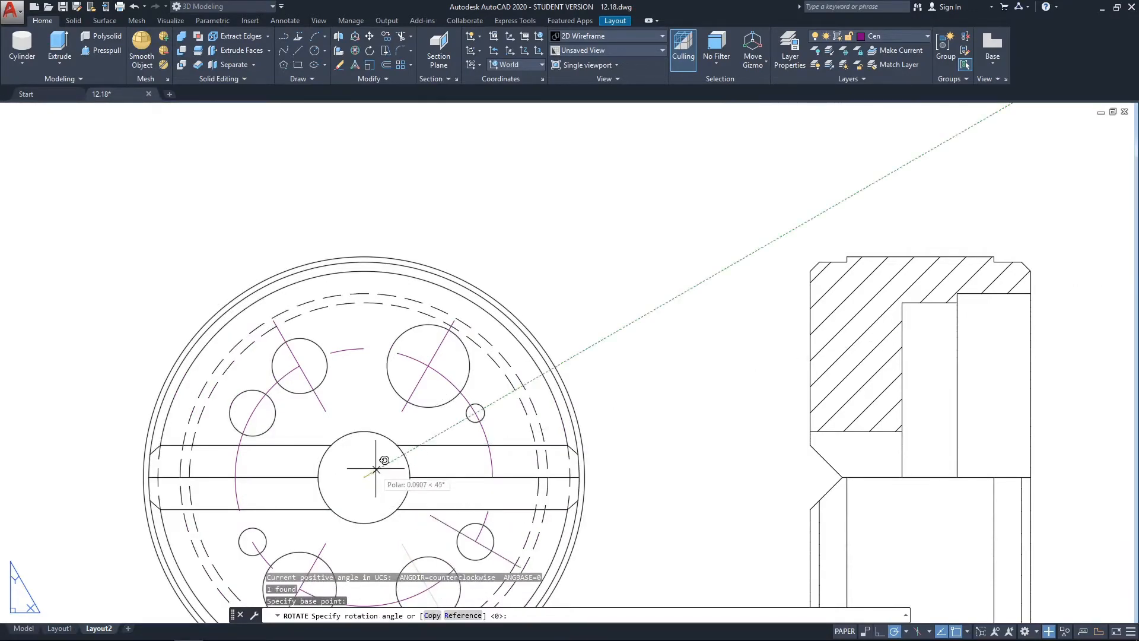
{"action": "type", "text": "c"}
{"action": "key", "text": "Return"}
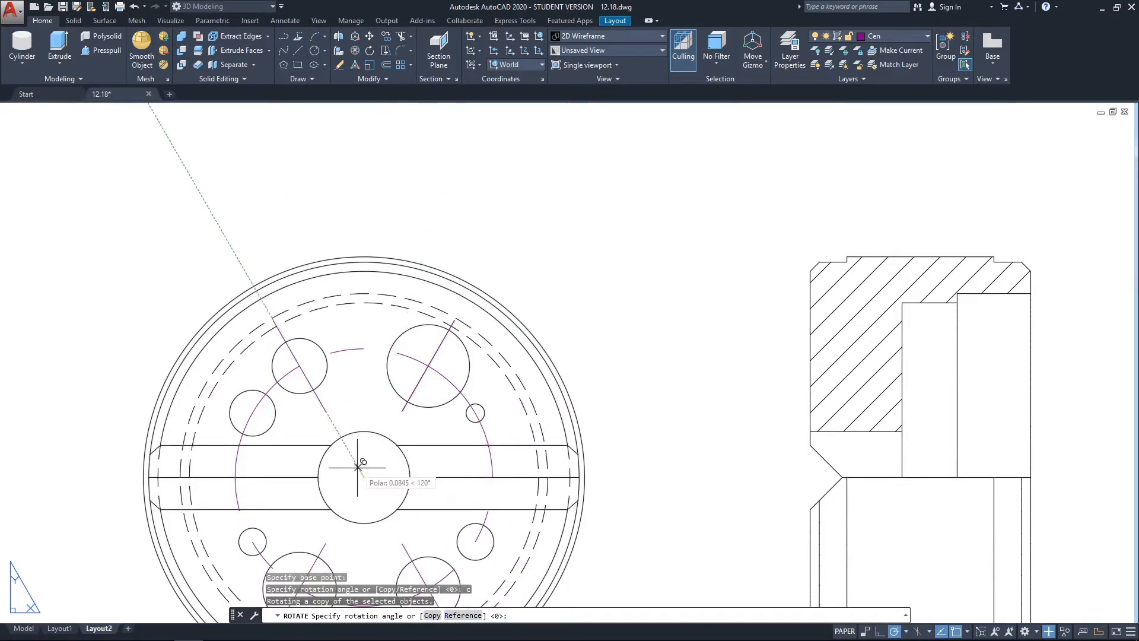
{"action": "left_click", "coordinate": [363, 542]}
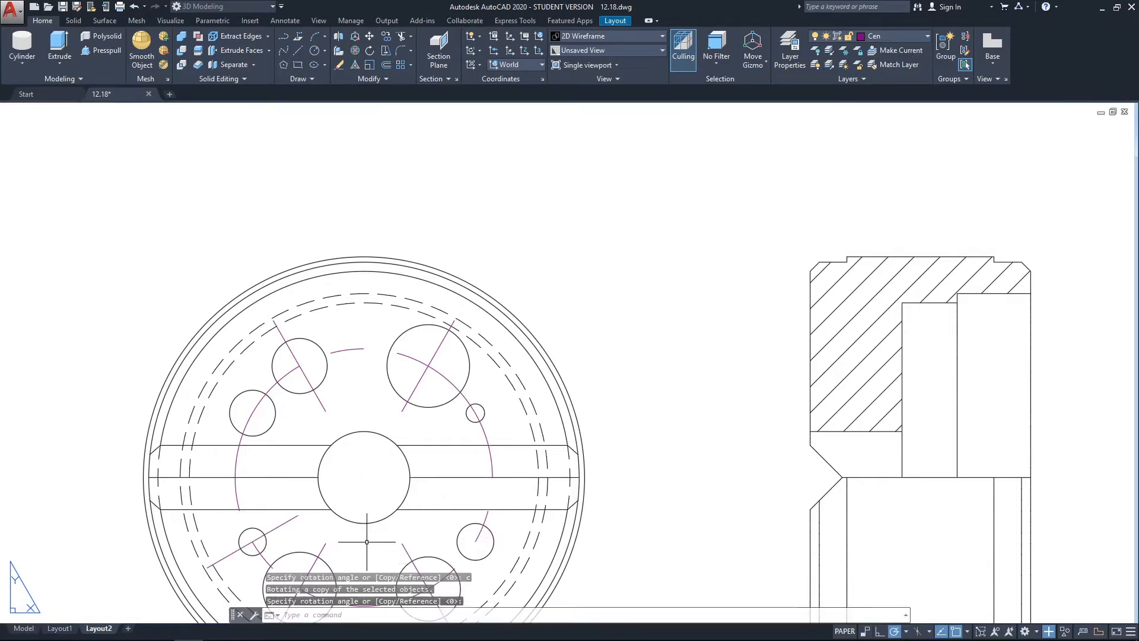
Shorten both ends of the small lower-left hole's rotated center line to the hole's edge
{"action": "left_click", "coordinate": [285, 521]}
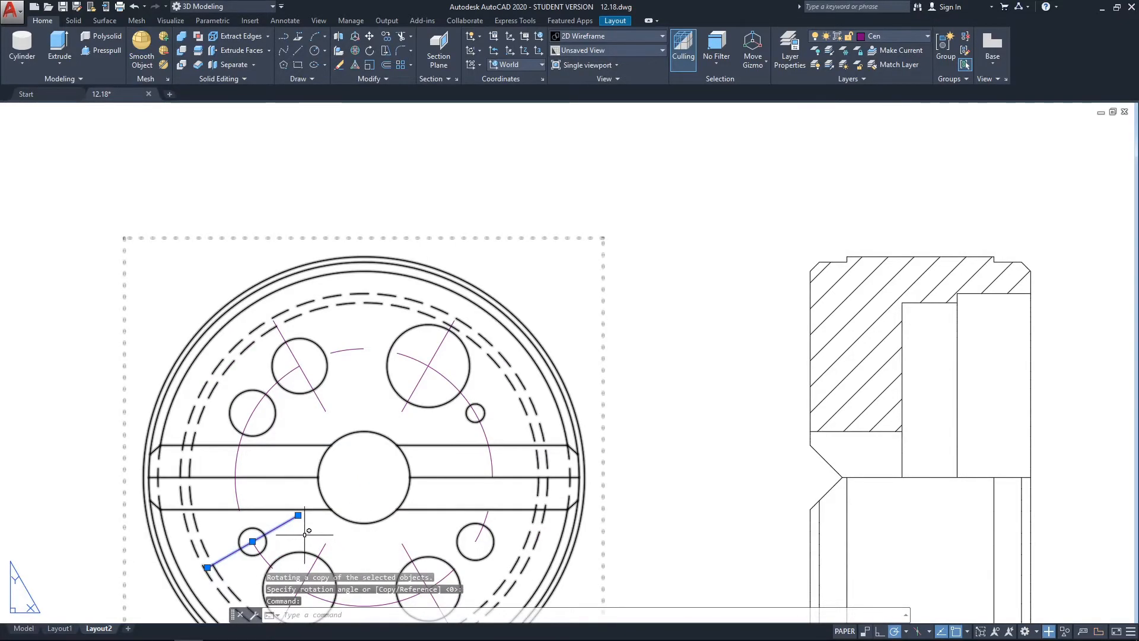
{"action": "scroll", "coordinate": [285, 521], "scroll_direction": "up", "scroll_amount": 2}
{"action": "scroll", "coordinate": [305, 465], "scroll_direction": "down", "scroll_amount": 4}
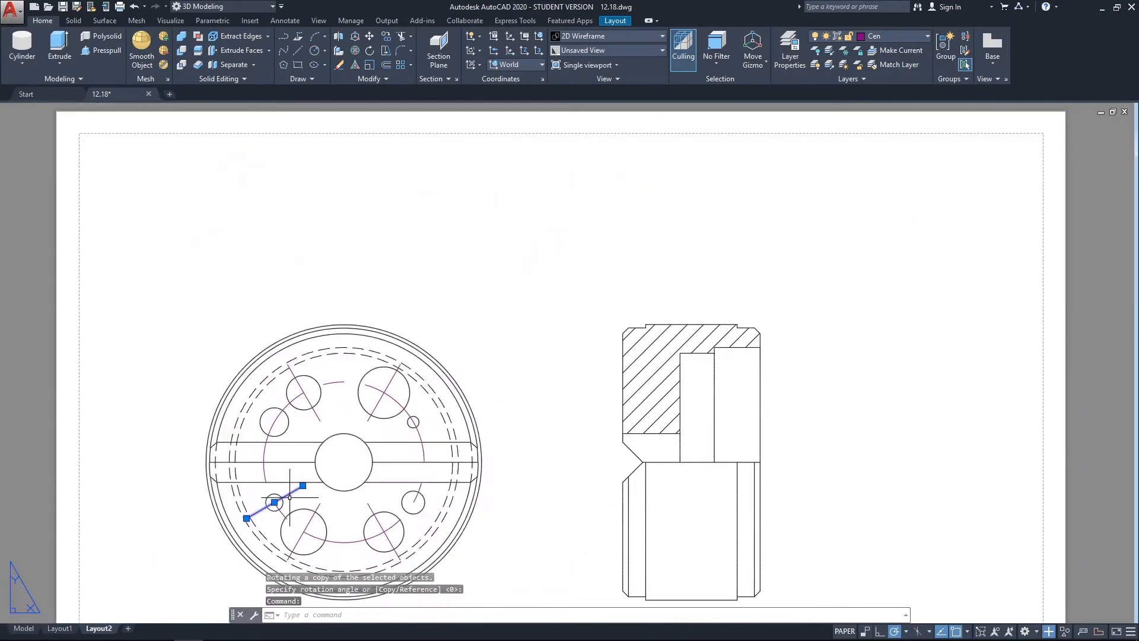
{"action": "scroll", "coordinate": [248, 522], "scroll_direction": "up", "scroll_amount": 8}
{"action": "scroll", "coordinate": [224, 480], "scroll_direction": "up", "scroll_amount": 2}
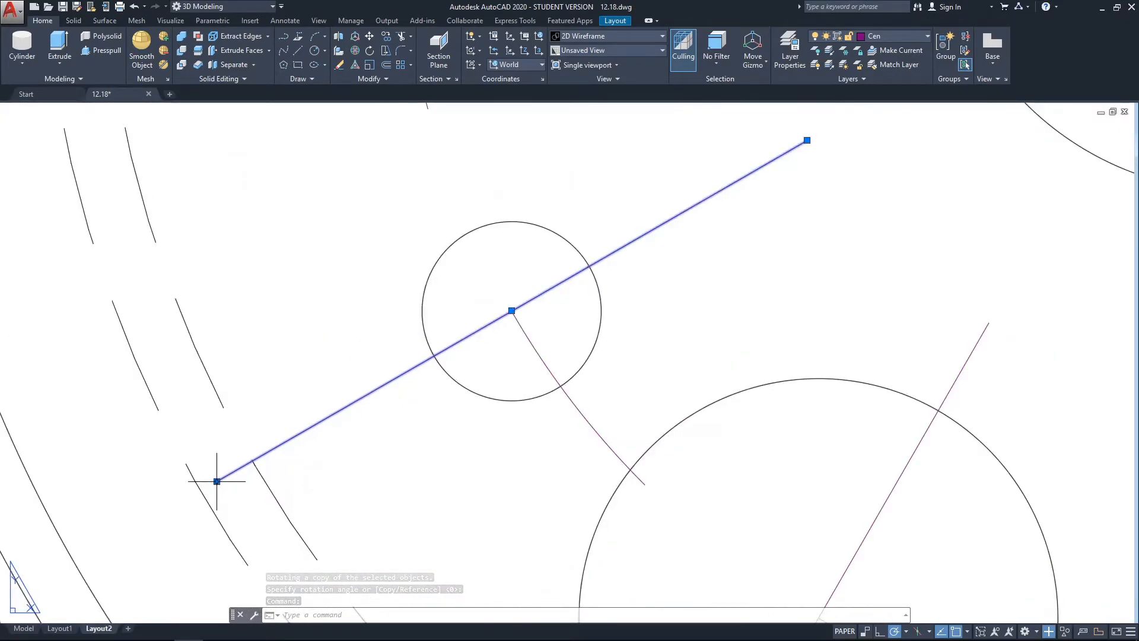
{"action": "left_click", "coordinate": [218, 481]}
{"action": "left_click", "coordinate": [434, 355]}
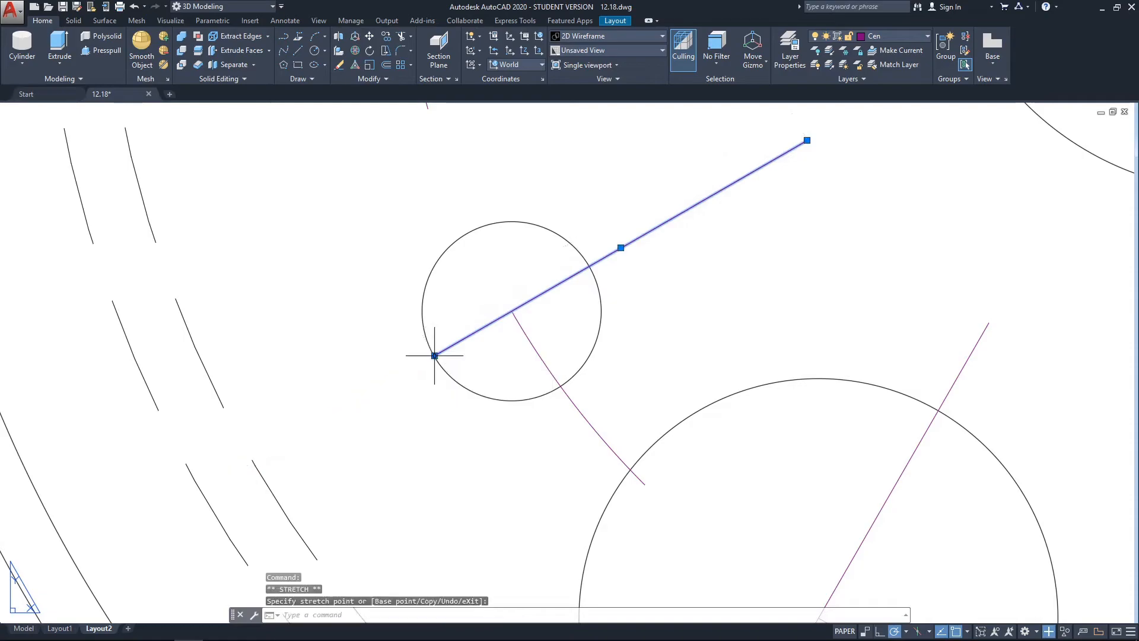
{"action": "left_click", "coordinate": [806, 140]}
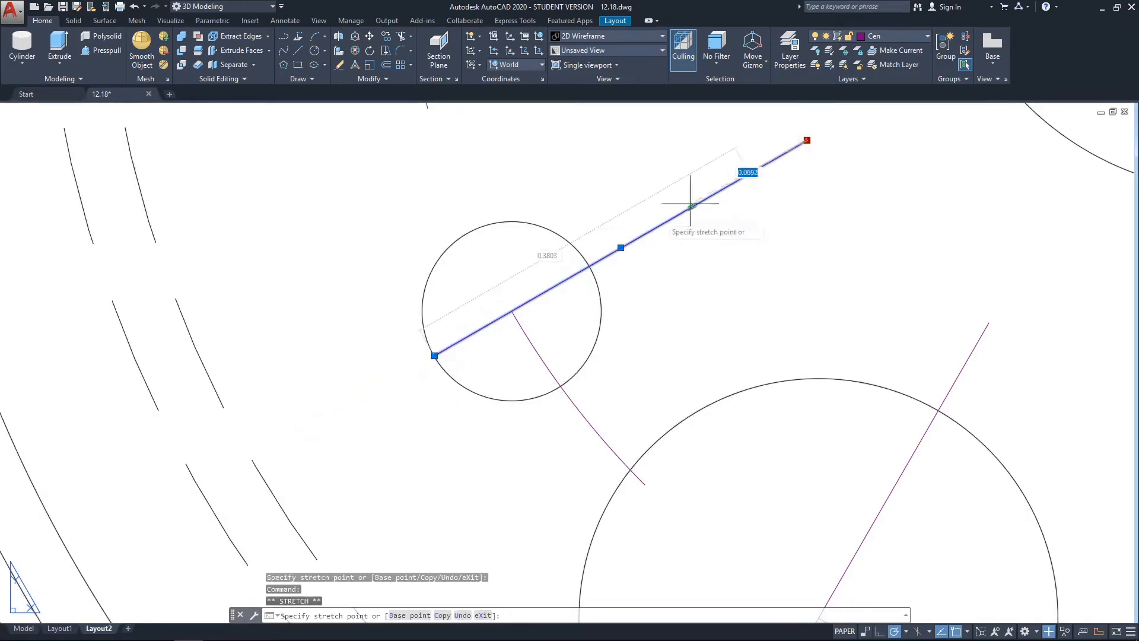
{"action": "left_click", "coordinate": [588, 265]}
Lengthen the small lower-left hole's center line by 0.075 beyond the hole edge at both ends
{"action": "left_click", "coordinate": [589, 266]}
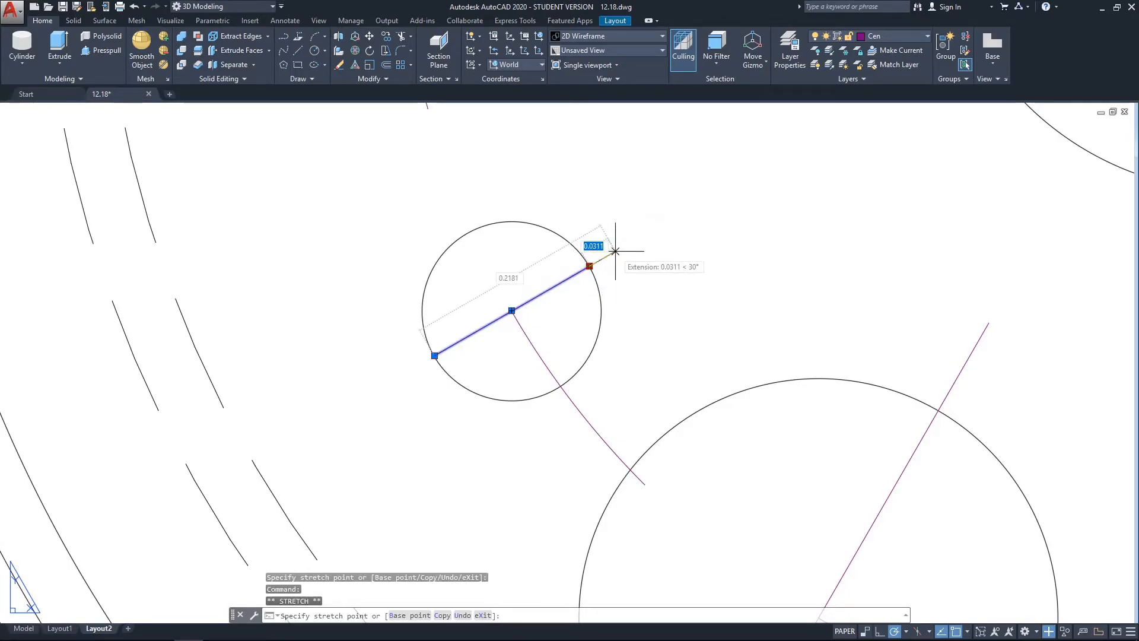
{"action": "type", "text": ".075"}
{"action": "key", "text": "Return"}
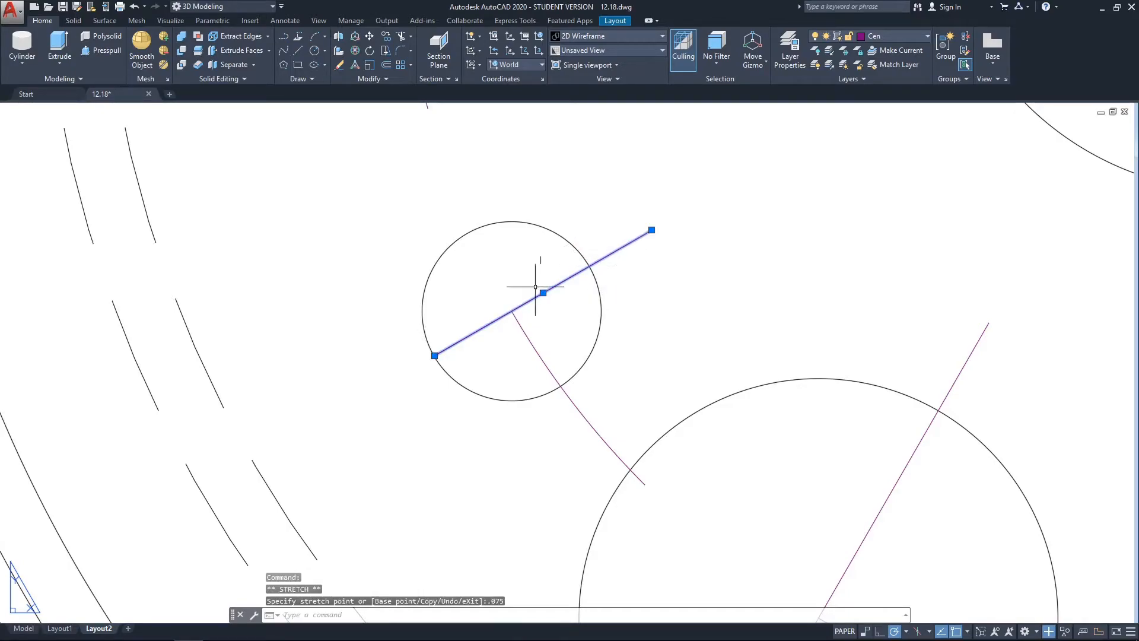
{"action": "left_click", "coordinate": [434, 355]}
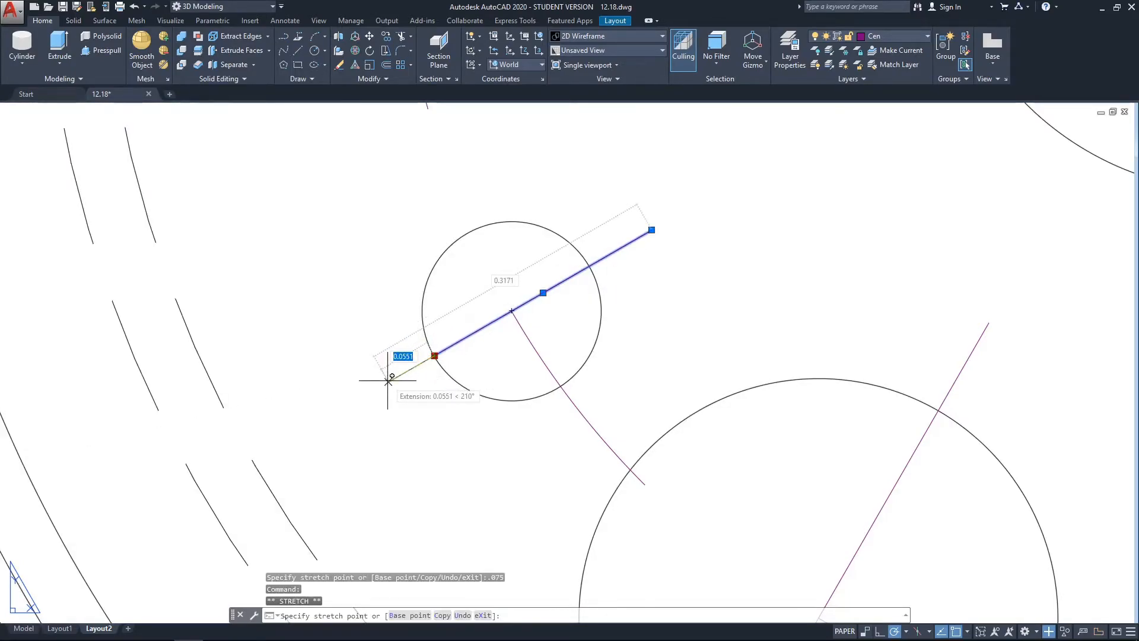
{"action": "type", "text": ".075"}
{"action": "key", "text": "Return"}
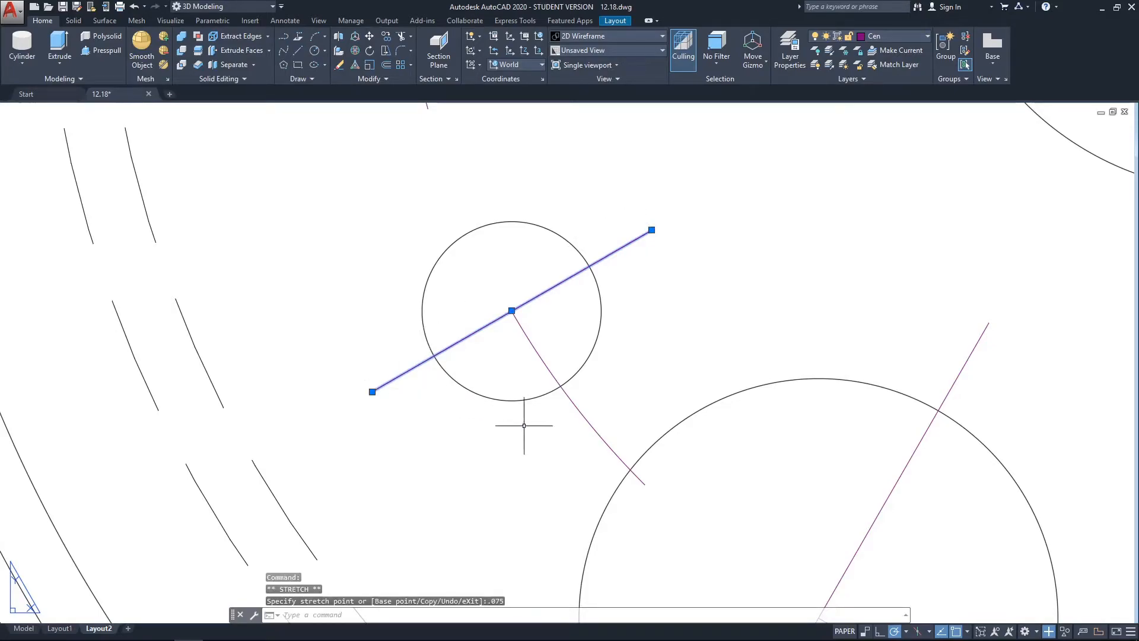
Mirror the small lower-left hole's center line about the front view's vertical axis onto the small lower-right hole, keeping the original
{"action": "scroll", "coordinate": [599, 417], "scroll_direction": "down", "scroll_amount": 10}
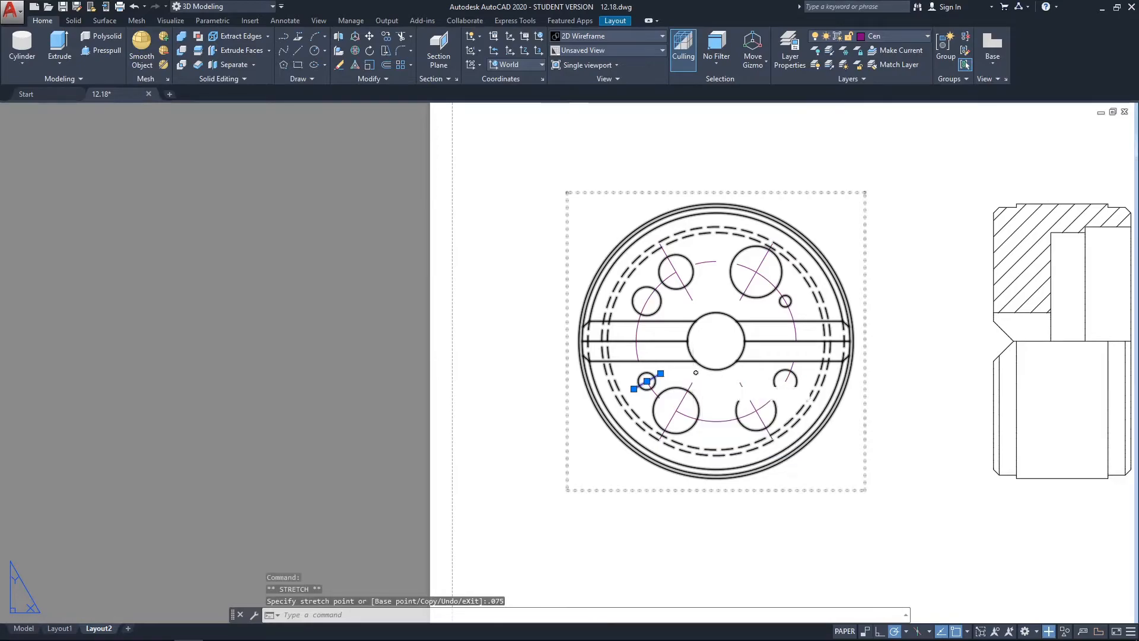
{"action": "type", "text": "mi"}
{"action": "key", "text": "Return"}
{"action": "left_click", "coordinate": [716, 341]}
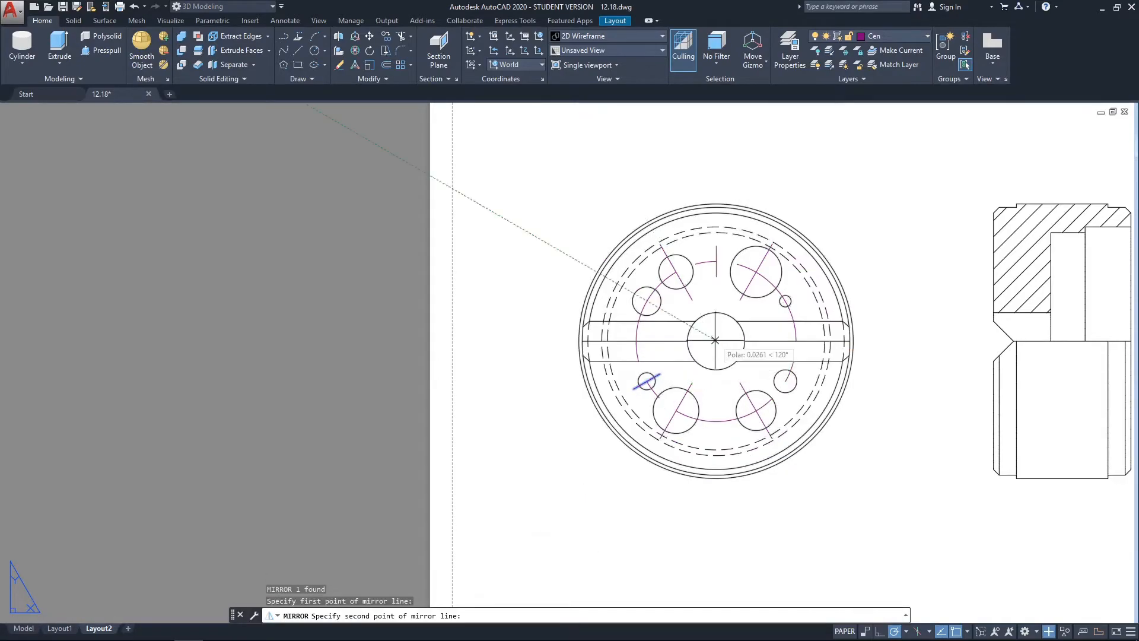
{"action": "left_click", "coordinate": [720, 360]}
{"action": "key", "text": "Return"}
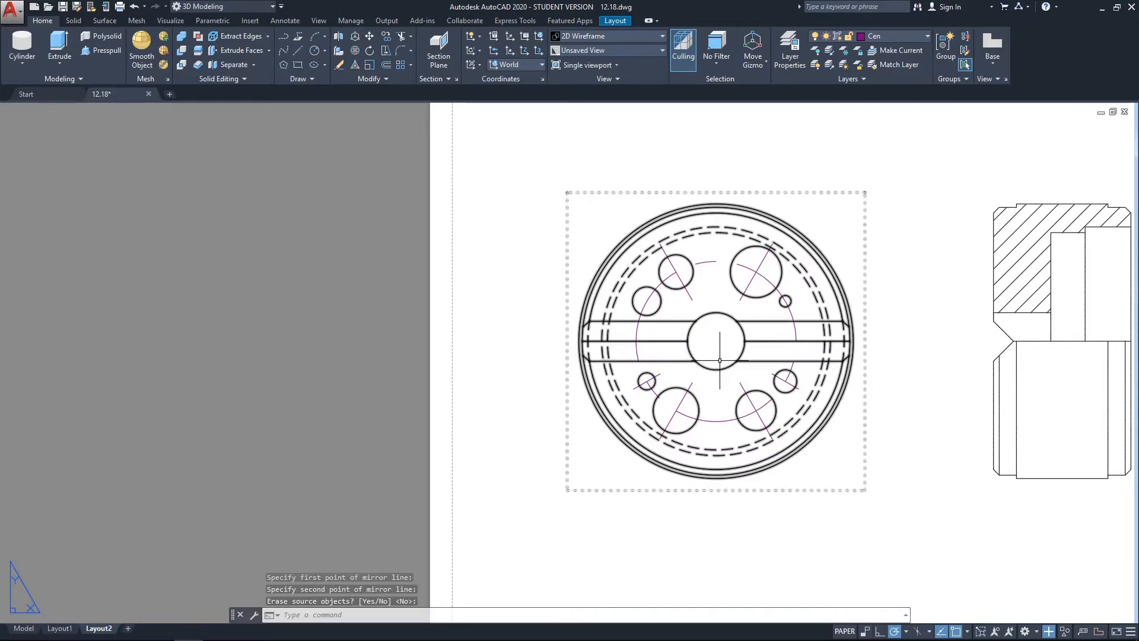
Mirror both short lower center lines about the front view's horizontal axis onto the two outer upper holes, keeping the originals
{"action": "left_click", "coordinate": [777, 378]}
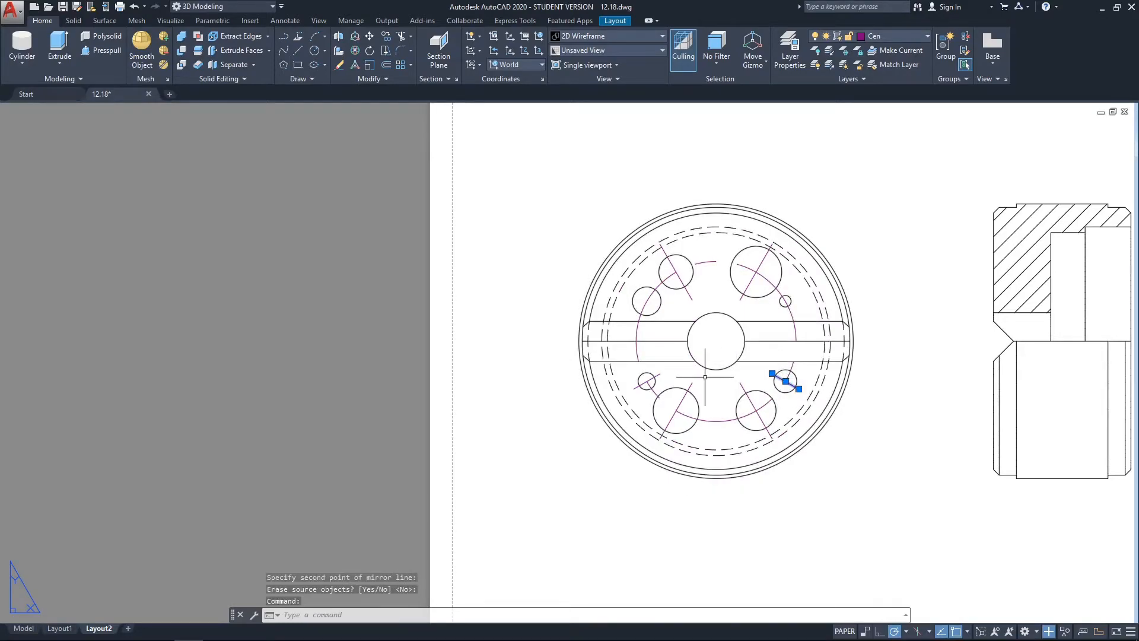
{"action": "left_click", "coordinate": [657, 373]}
{"action": "key", "text": "Return"}
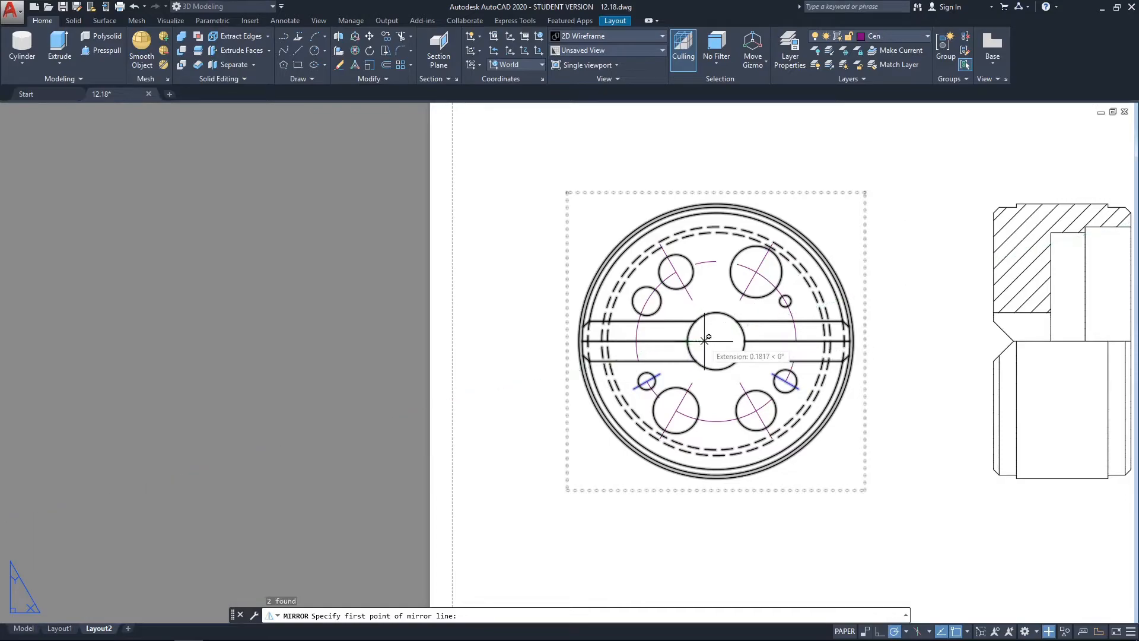
{"action": "left_click", "coordinate": [705, 342]}
{"action": "left_click", "coordinate": [727, 342]}
{"action": "key", "text": "Return"}
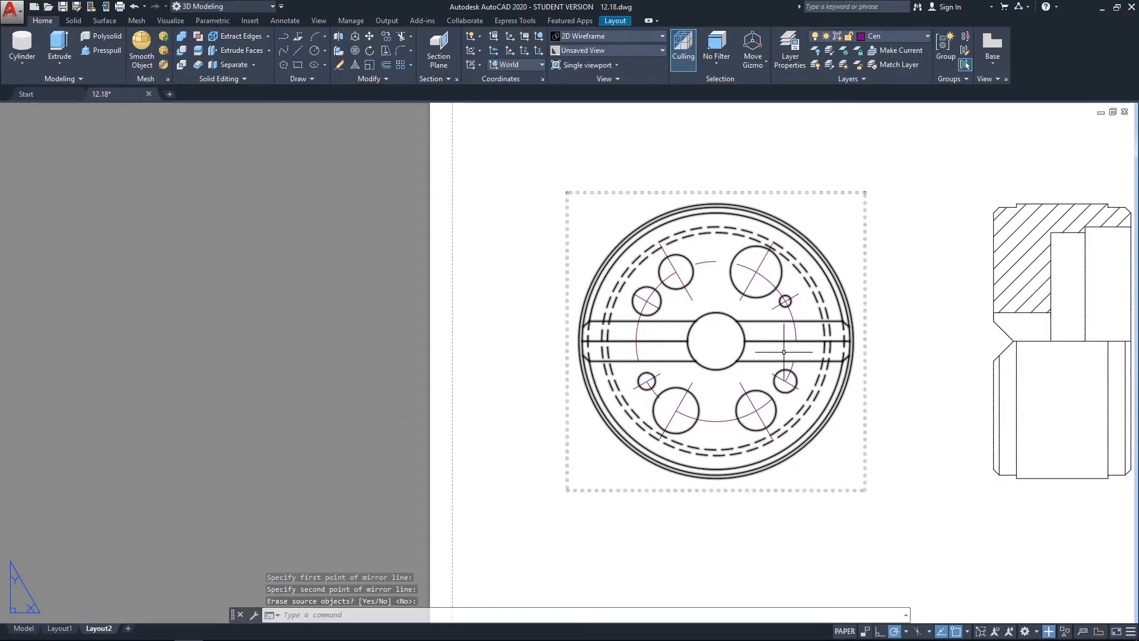
Try global linetype scale factors of 0.5, 0.2 and 0.1 with LTSCALE
{"action": "key", "text": "Return"}
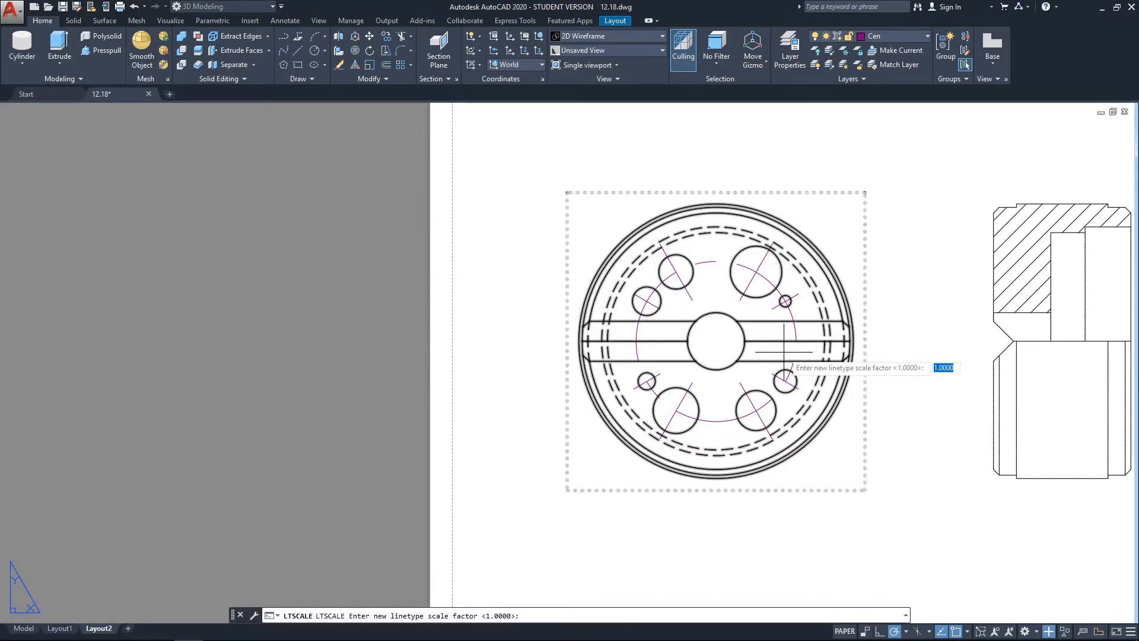
{"action": "key", "text": "Return"}
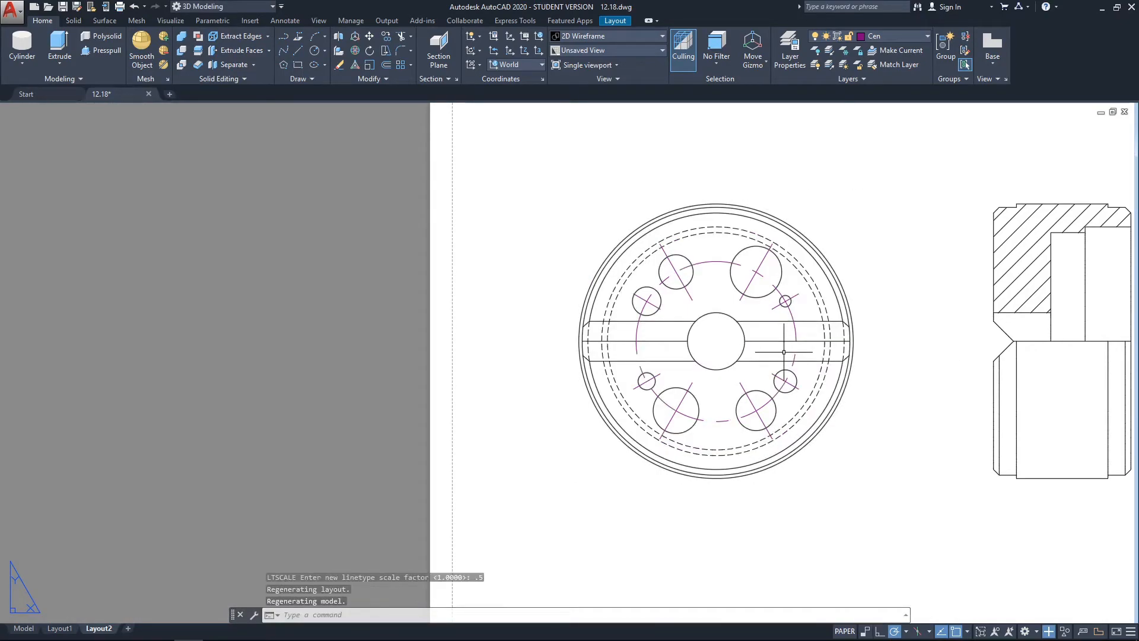
{"action": "key", "text": "Return"}
{"action": "type", "text": ".2"}
{"action": "key", "text": "Return"}
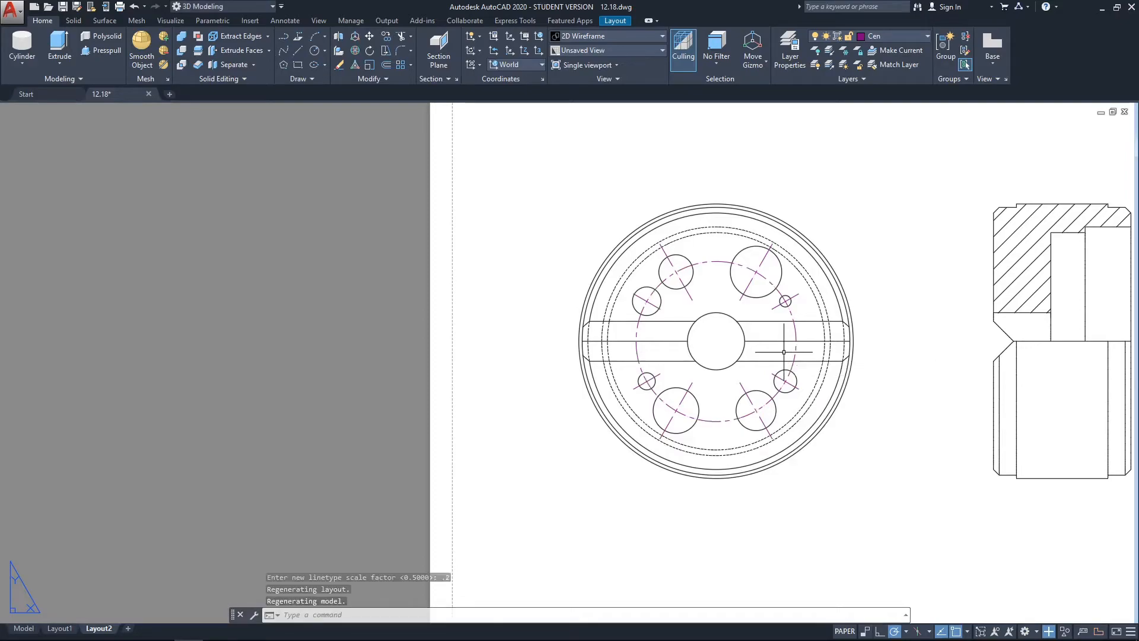
{"action": "key", "text": "Return"}
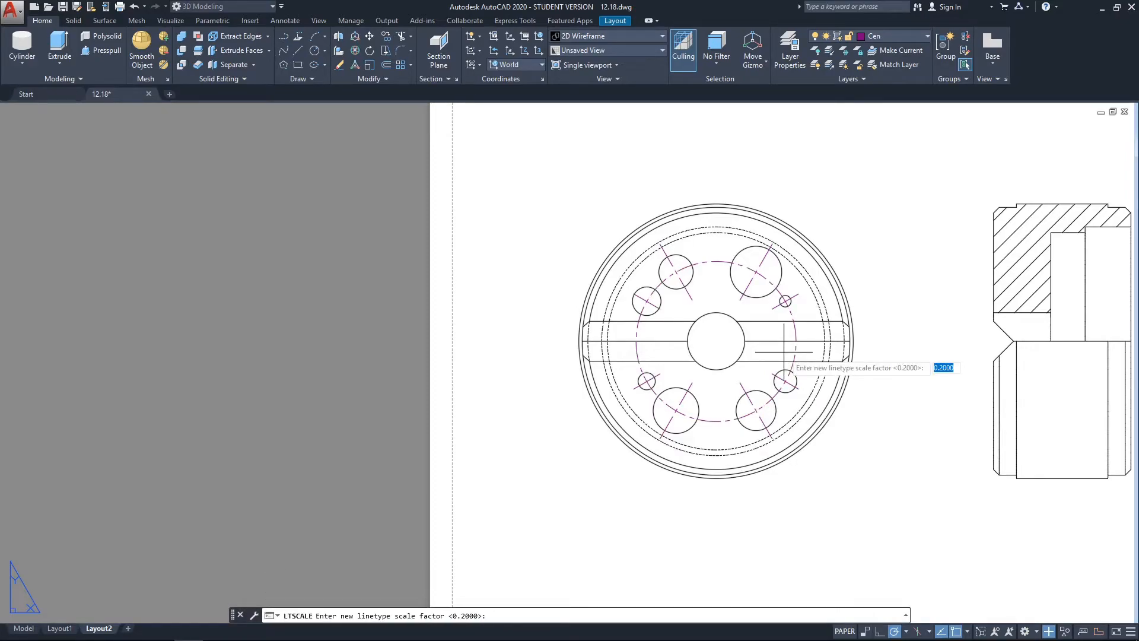
{"action": "key", "text": "Return"}
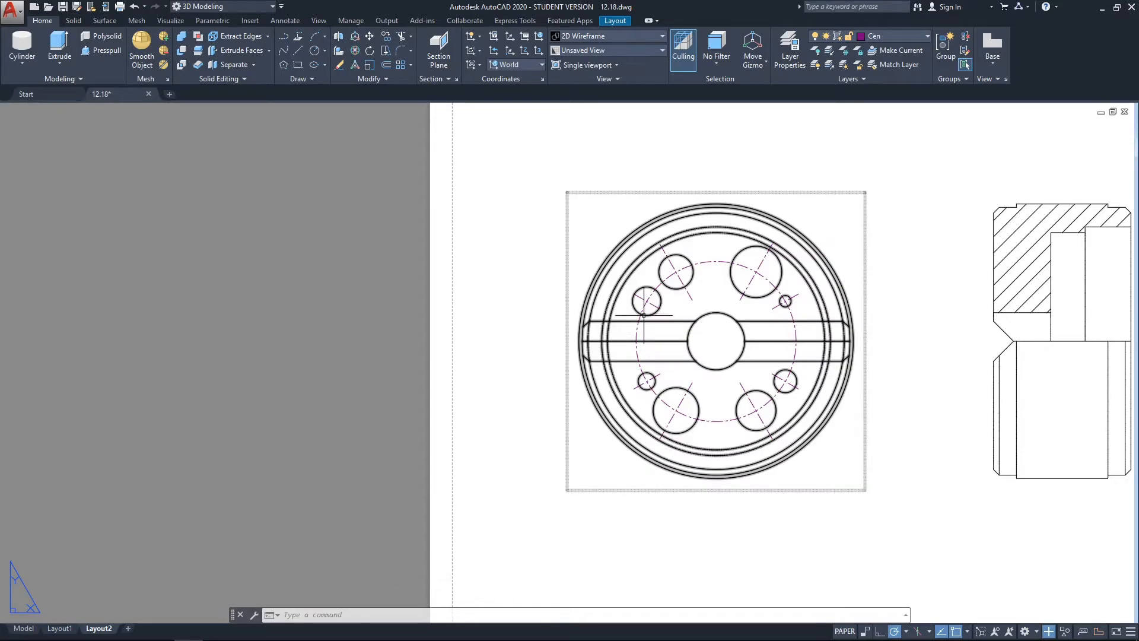
Set the global linetype scale factor to 0.3 with LTSCALE
{"action": "scroll", "coordinate": [712, 274], "scroll_direction": "up", "scroll_amount": 4}
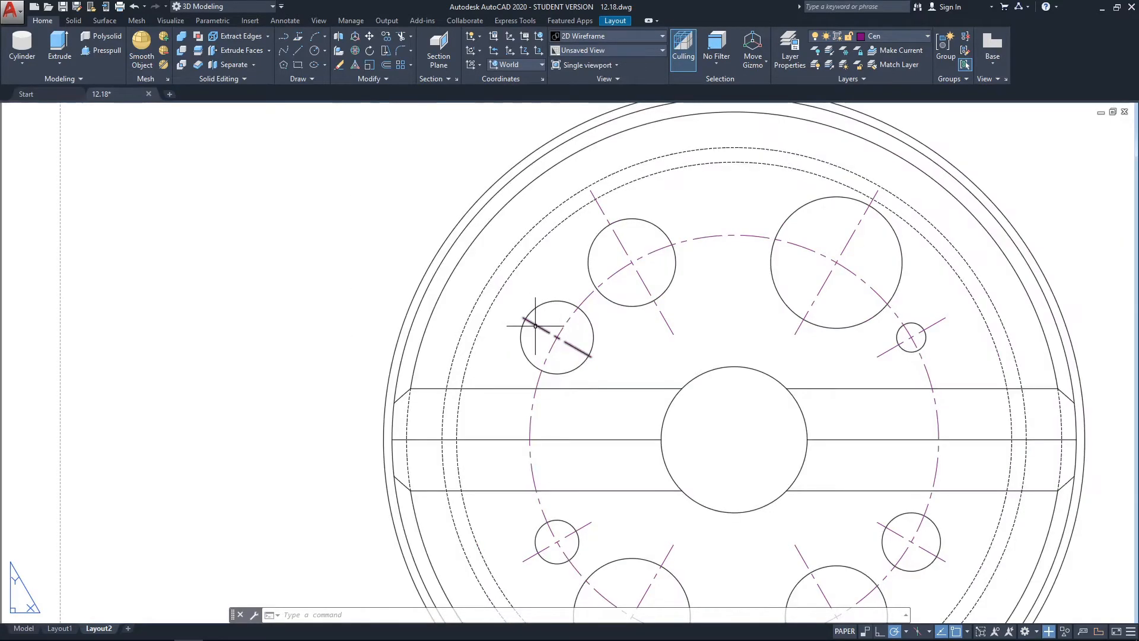
{"action": "left_click", "coordinate": [535, 325]}
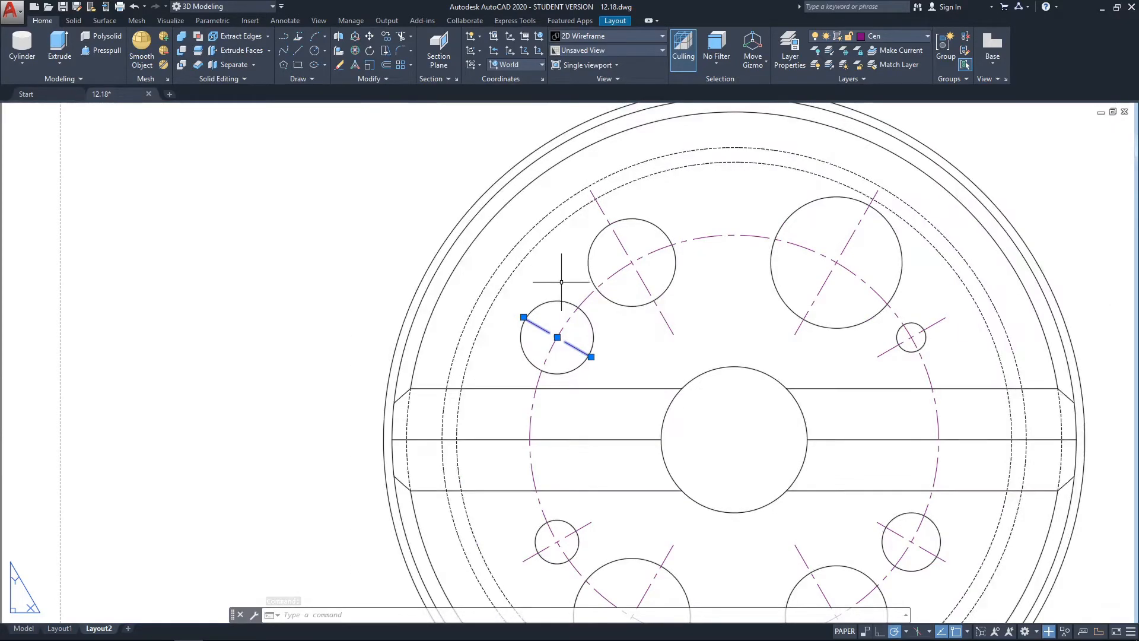
{"action": "key", "text": "Escape"}
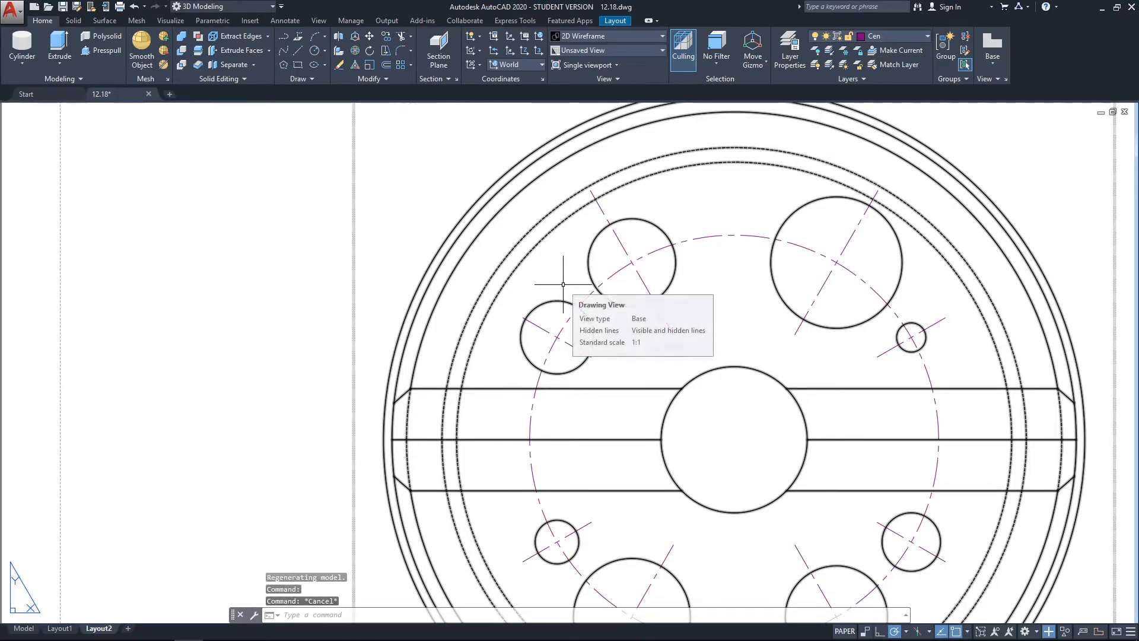
{"action": "type", "text": "ltscale"}
{"action": "key", "text": "Return"}
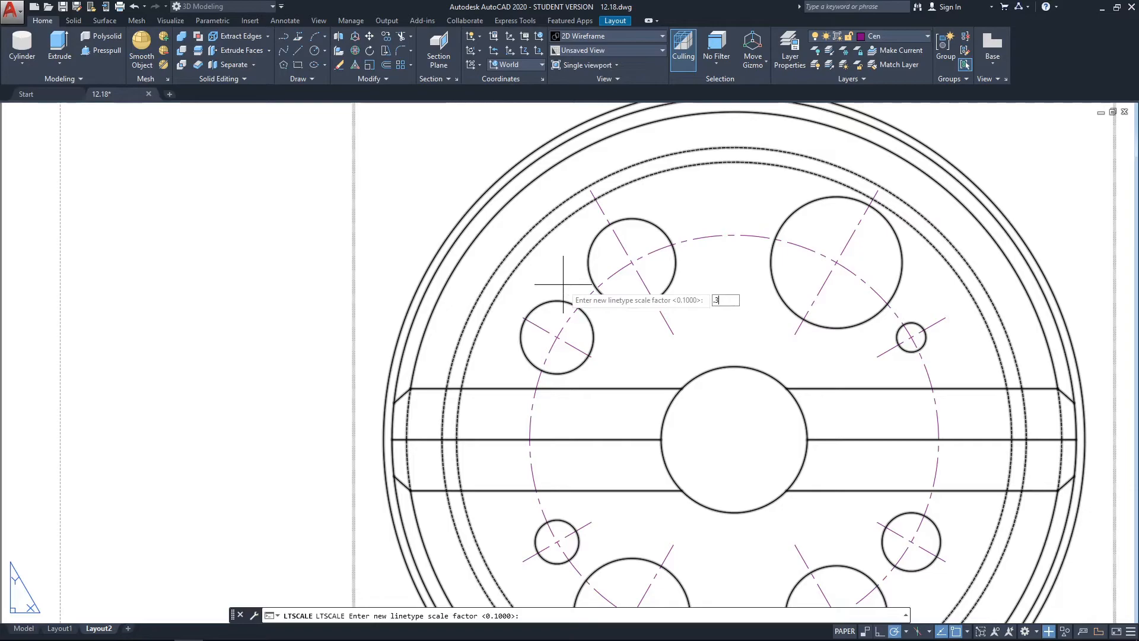
{"action": "key", "text": "Return"}
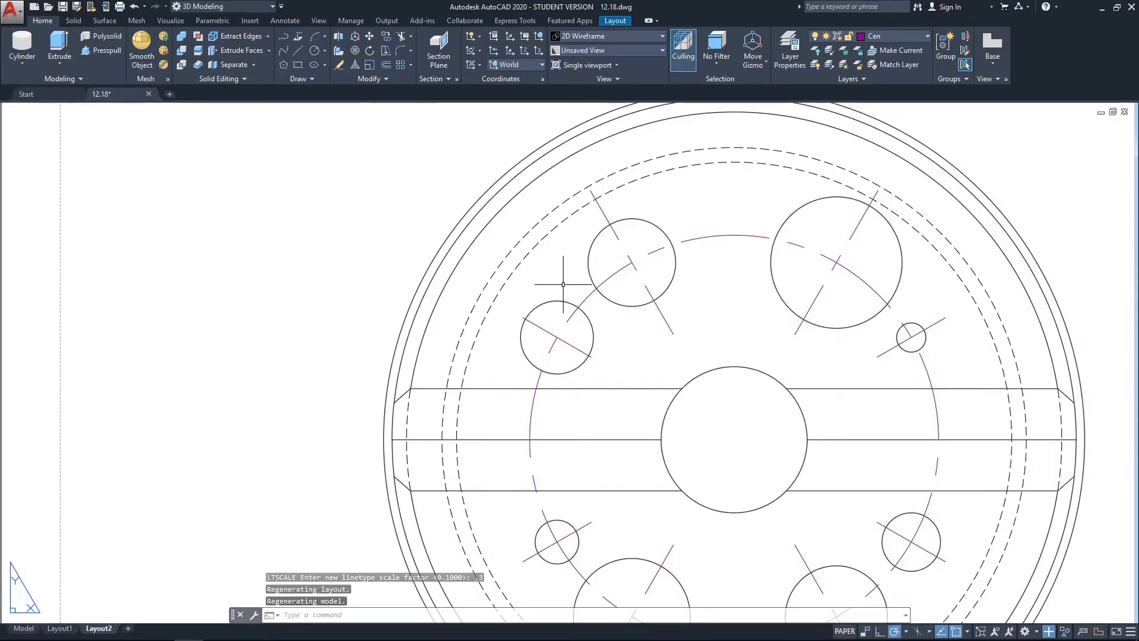
Set the linetype scale of the four short center lines across the outer small holes to 0.5 in their properties
{"action": "scroll", "coordinate": [616, 329], "scroll_direction": "down", "scroll_amount": 2}
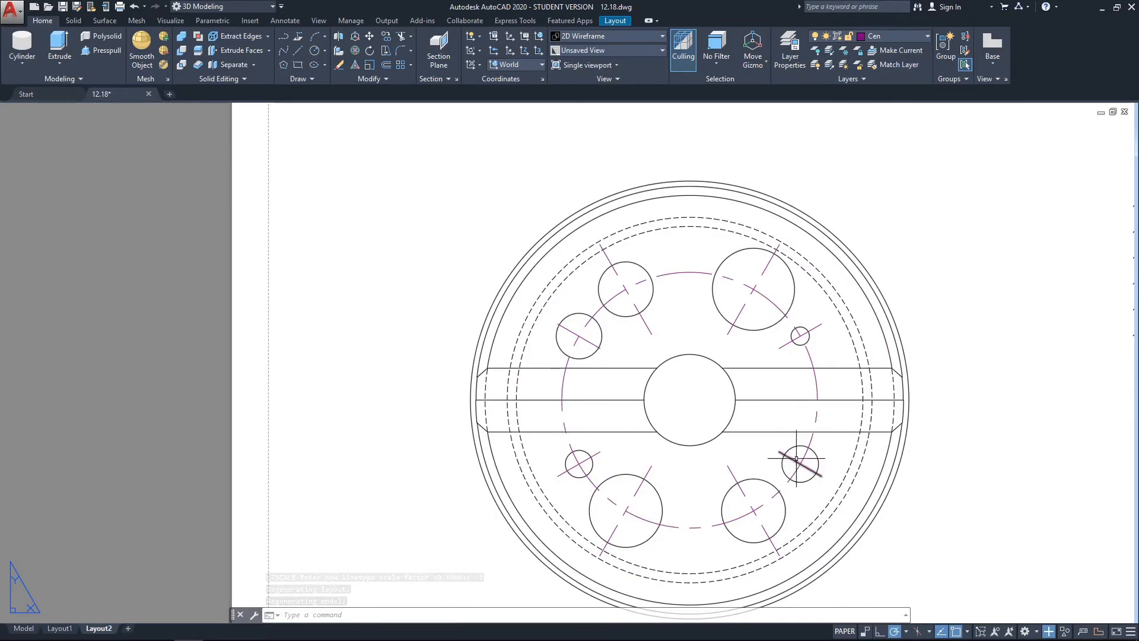
{"action": "left_click", "coordinate": [597, 345]}
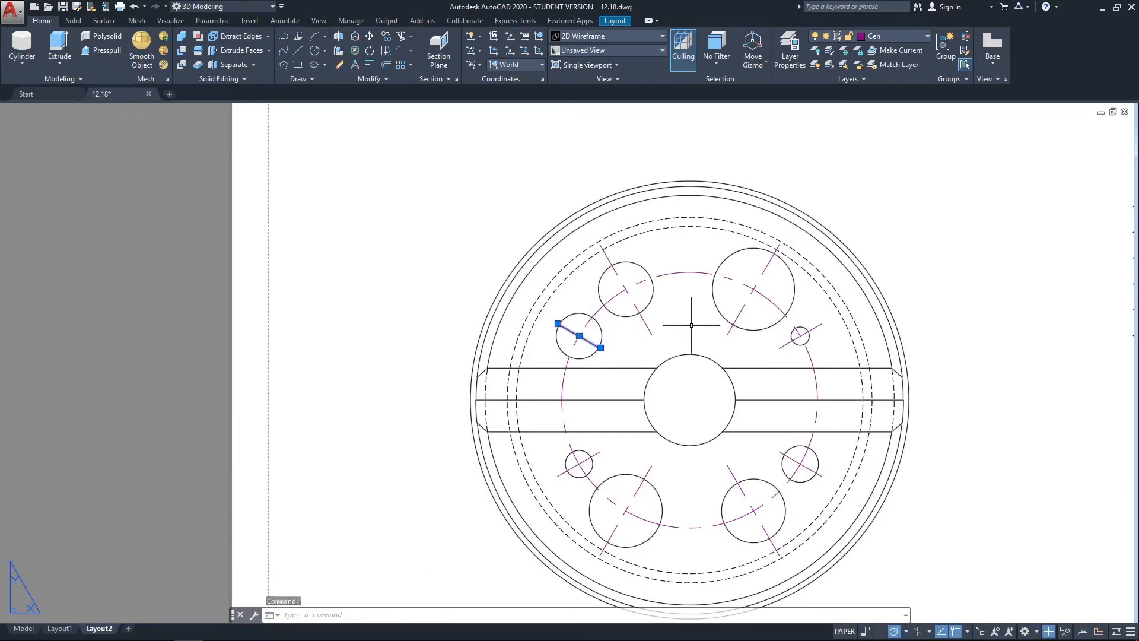
{"action": "left_click", "coordinate": [818, 325]}
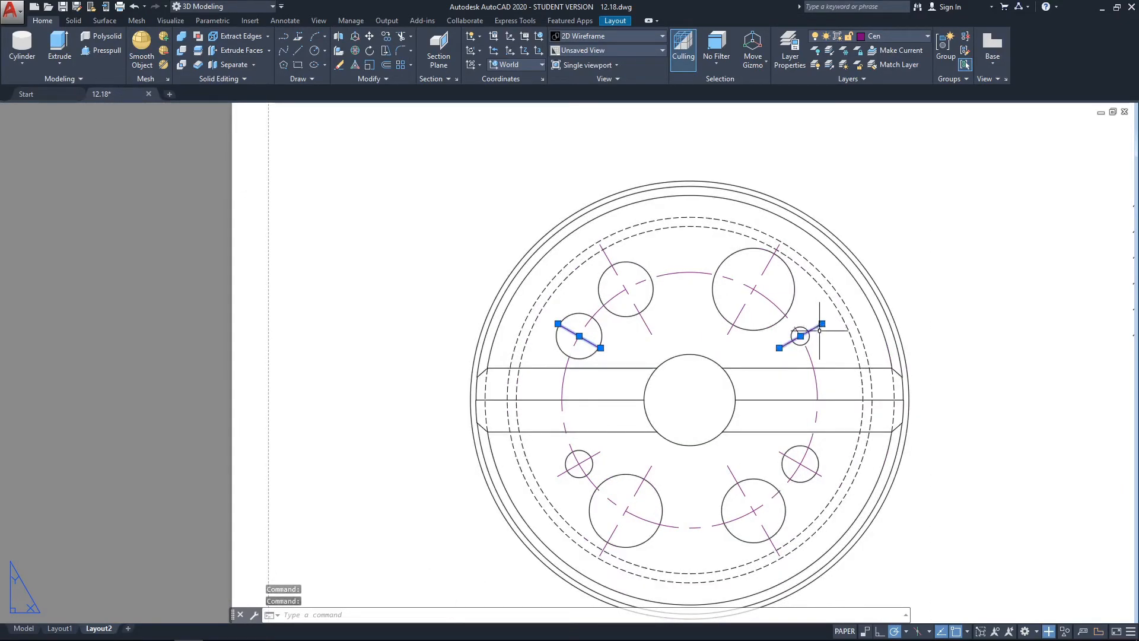
{"action": "left_click", "coordinate": [807, 468]}
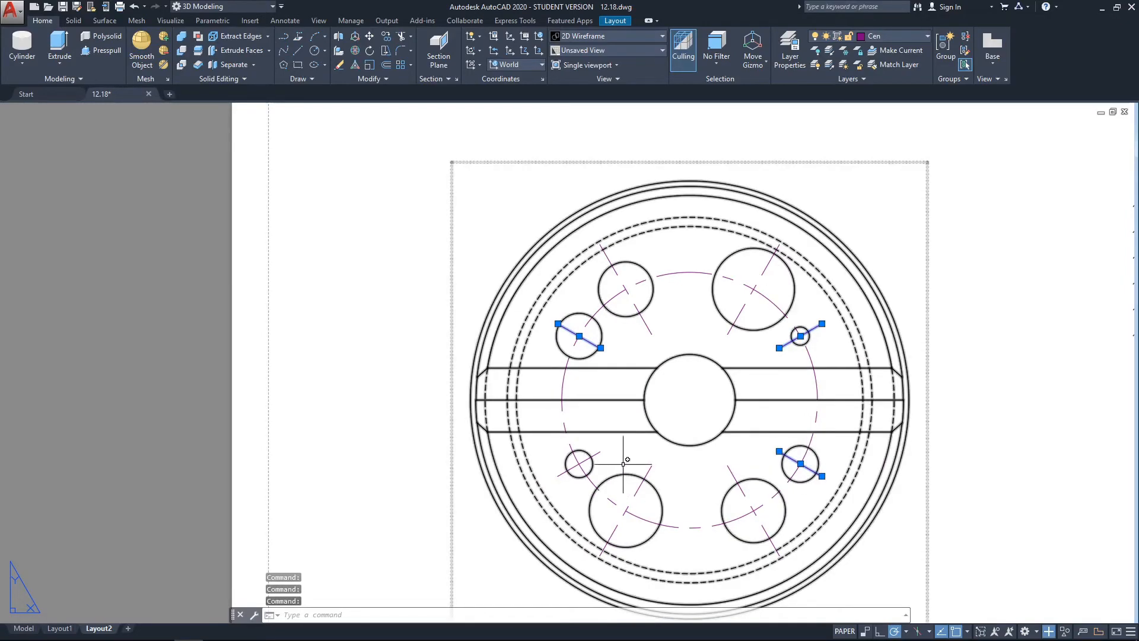
{"action": "left_click", "coordinate": [599, 452]}
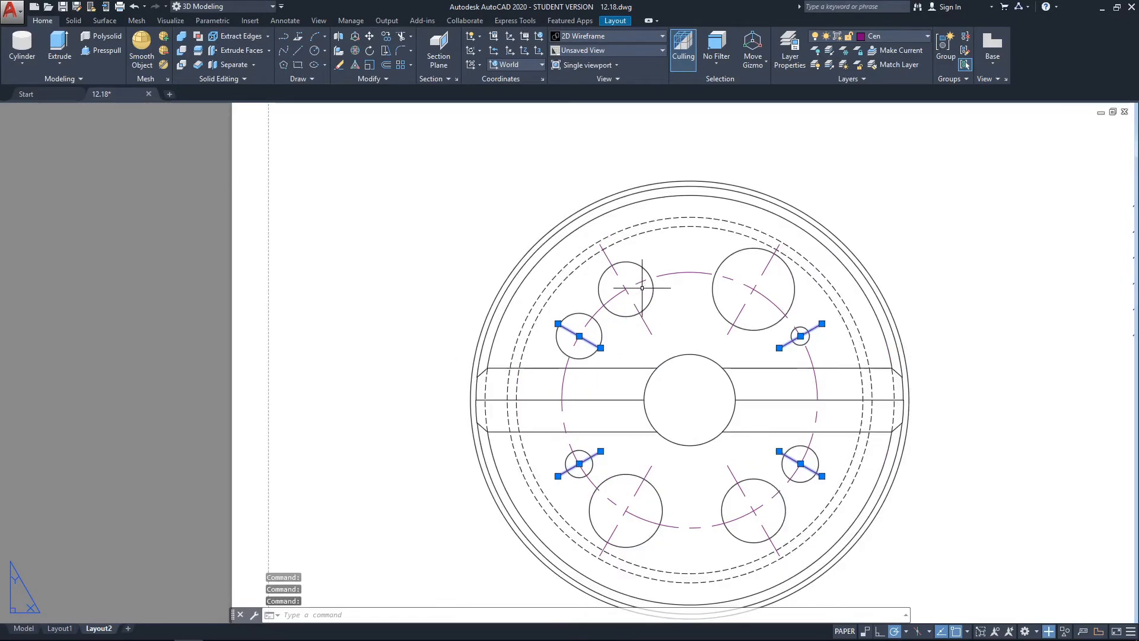
{"action": "key", "text": "ctrl+1"}
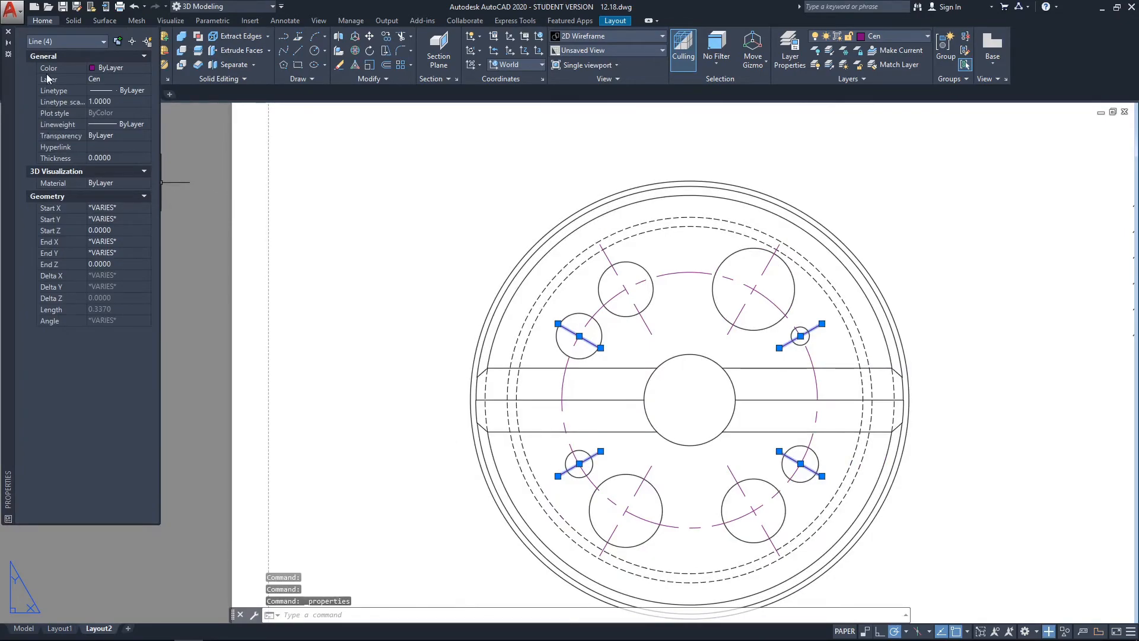
{"action": "left_click", "coordinate": [110, 102]}
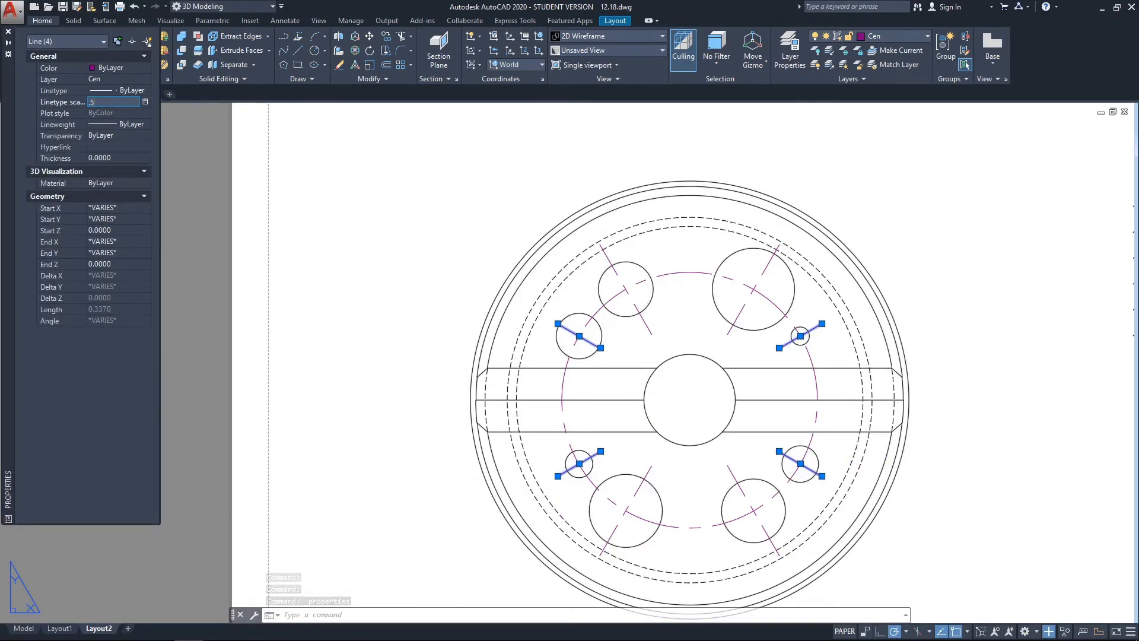
{"action": "type", "text": ".5"}
{"action": "key", "text": "Return"}
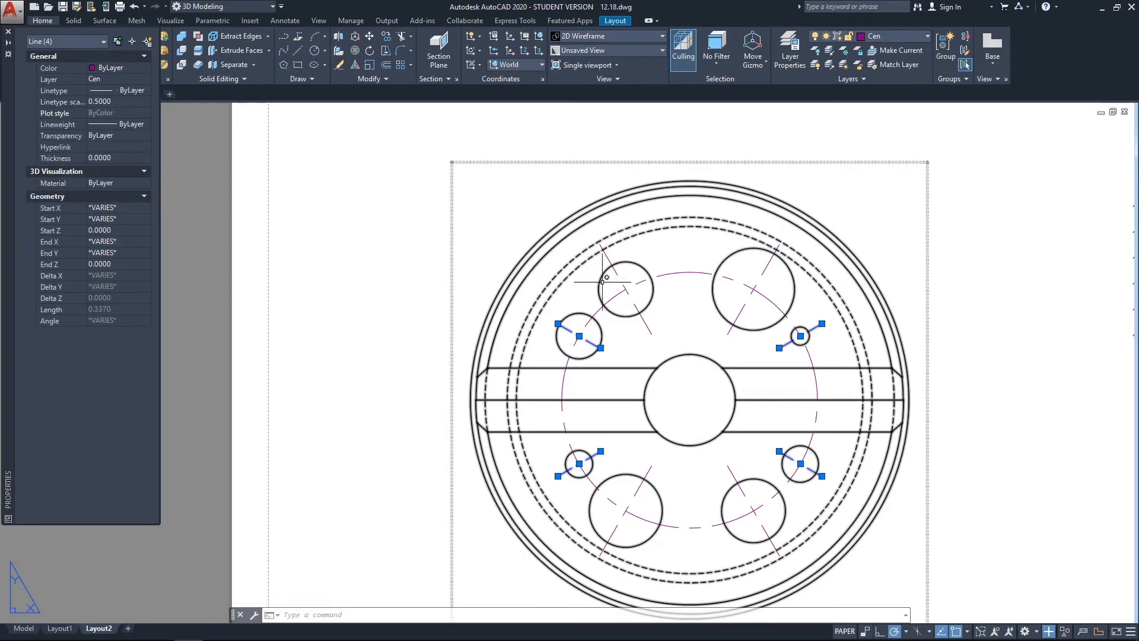
{"action": "key", "text": "Escape"}
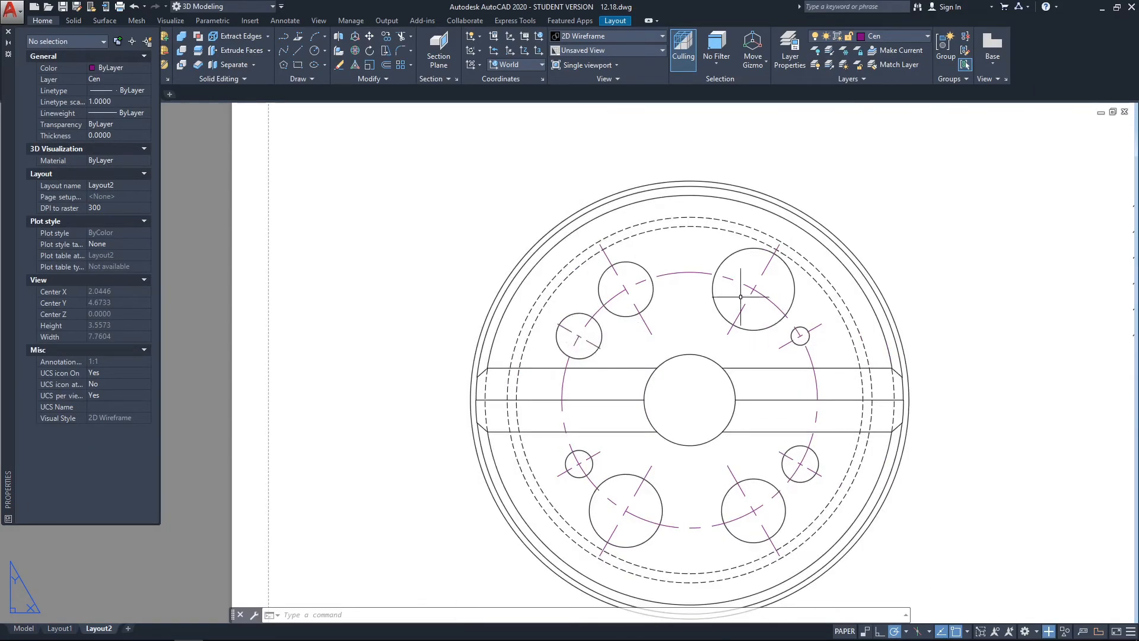
{"action": "type", "text": "s"}
{"action": "key", "text": "Return"}
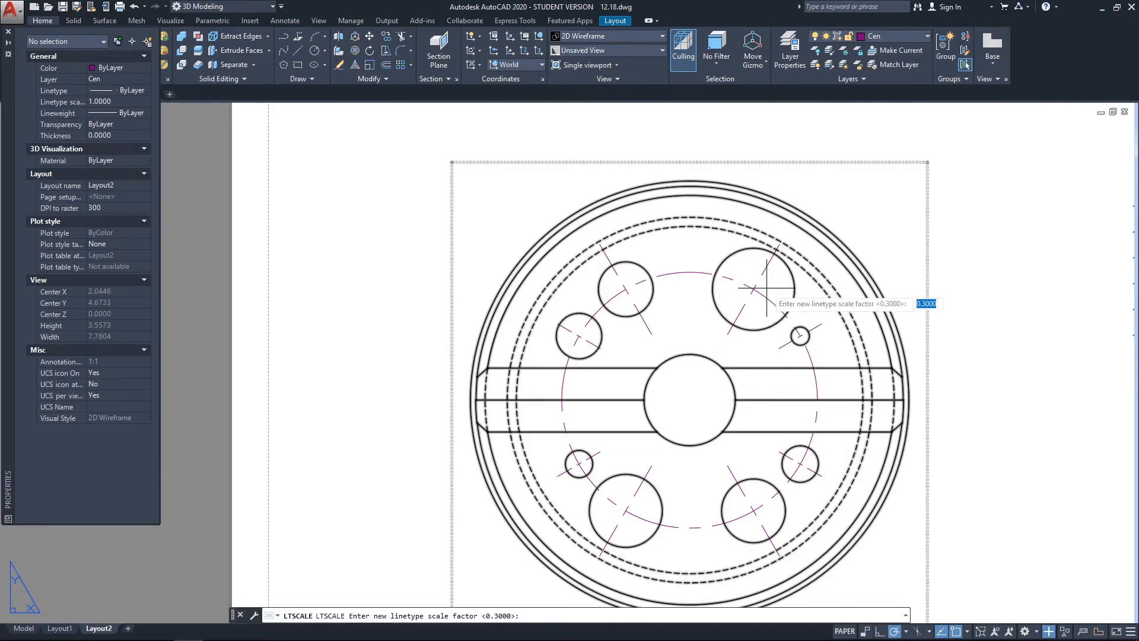
{"action": "key", "text": "Escape"}
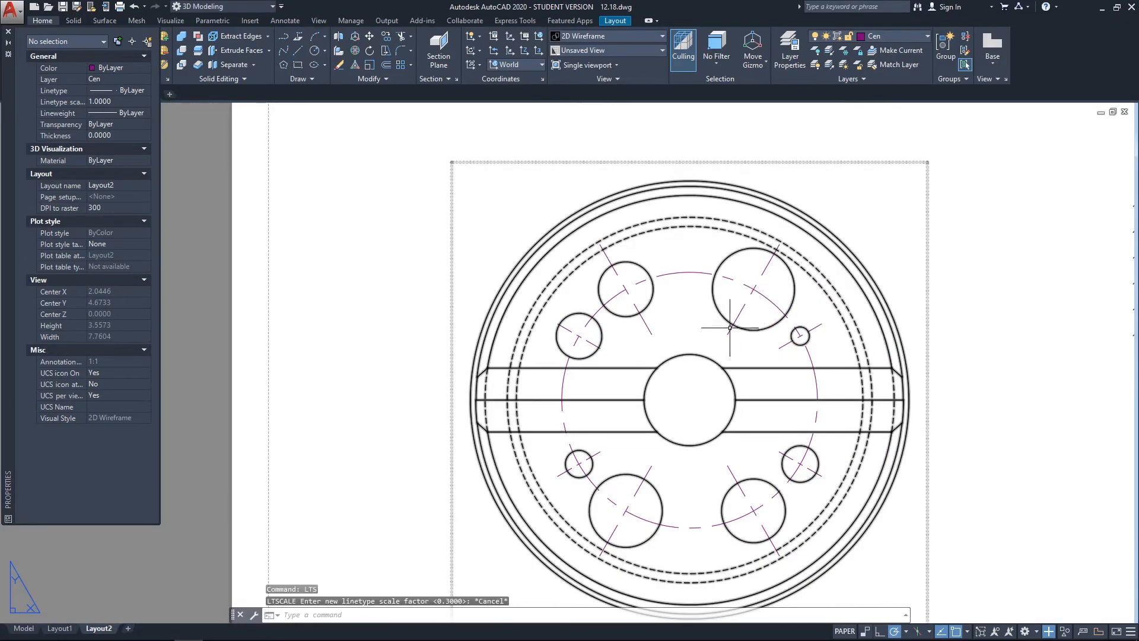
{"action": "left_click", "coordinate": [577, 331]}
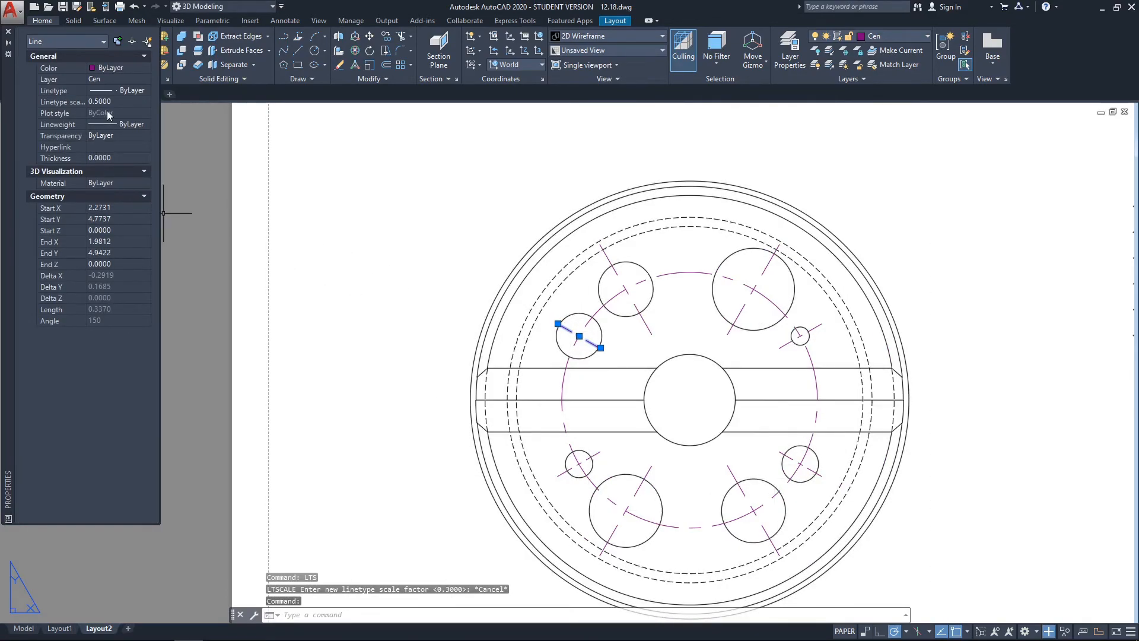
{"action": "key", "text": "Escape"}
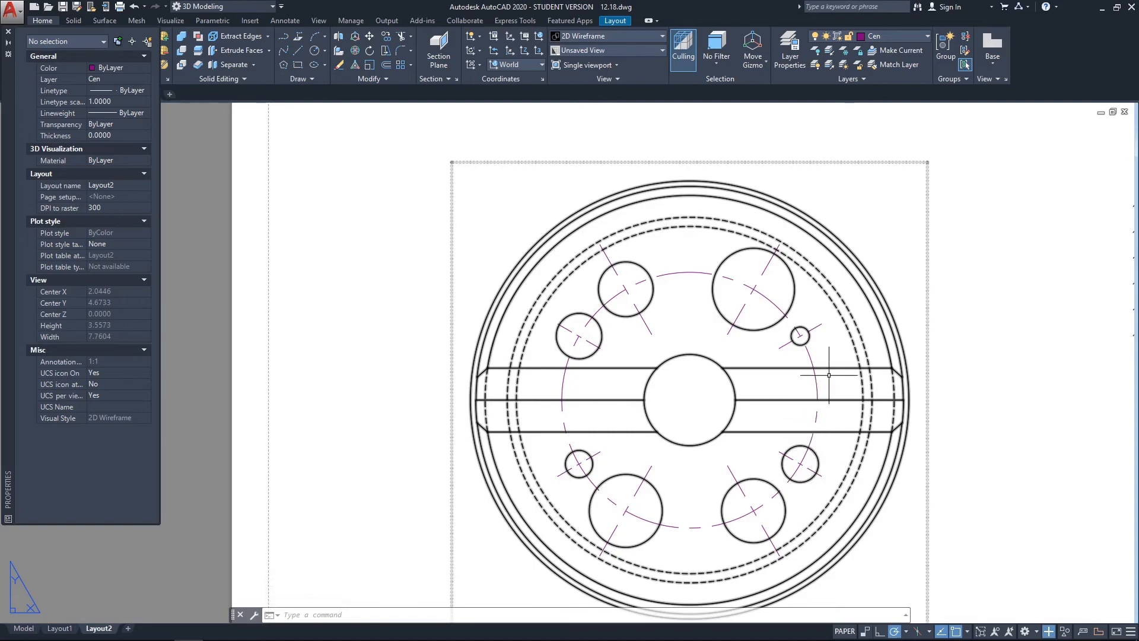
{"action": "scroll", "coordinate": [837, 381], "scroll_direction": "down", "scroll_amount": 4}
{"action": "scroll", "coordinate": [800, 394], "scroll_direction": "up", "scroll_amount": 3}
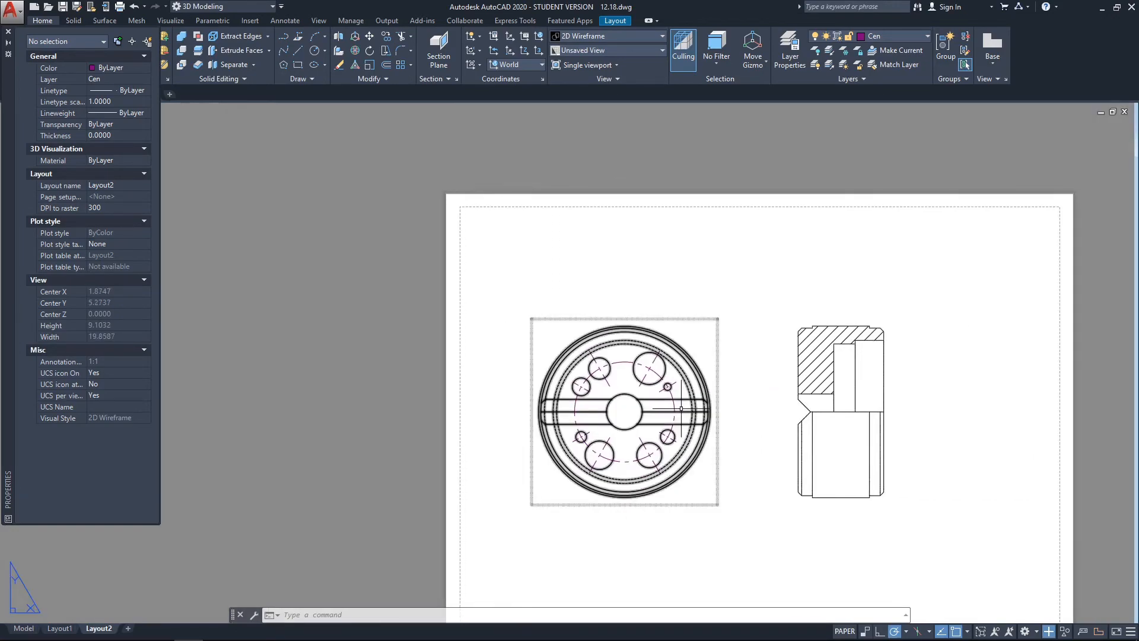
{"action": "middle_click_drag", "start_coordinate": [682, 405], "coordinate": [609, 335]}
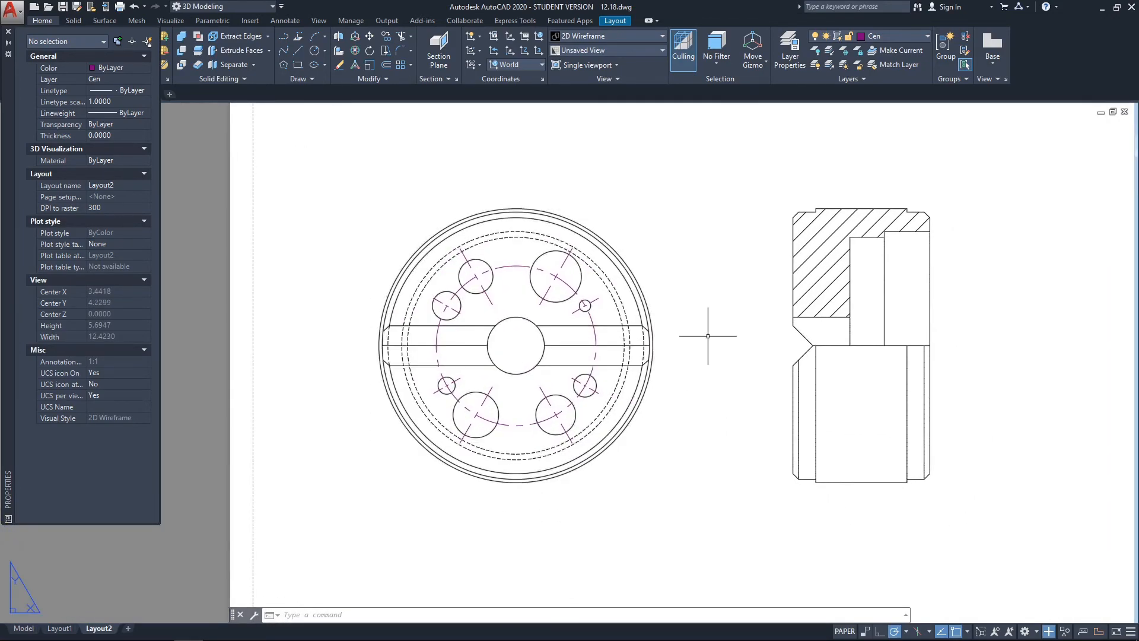